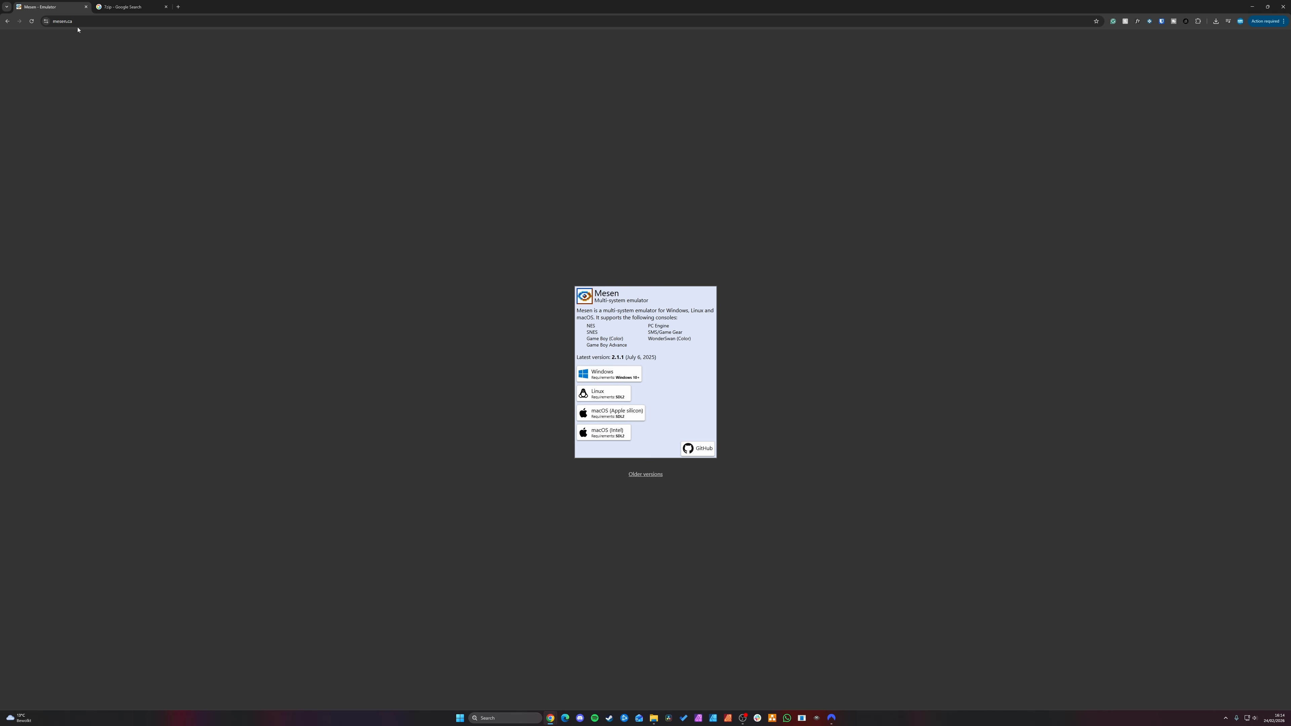
Step: Review the Mesen emulator and 7-Zip download pages for their Windows versions
left_click(104, 21)
left_click(105, 20)
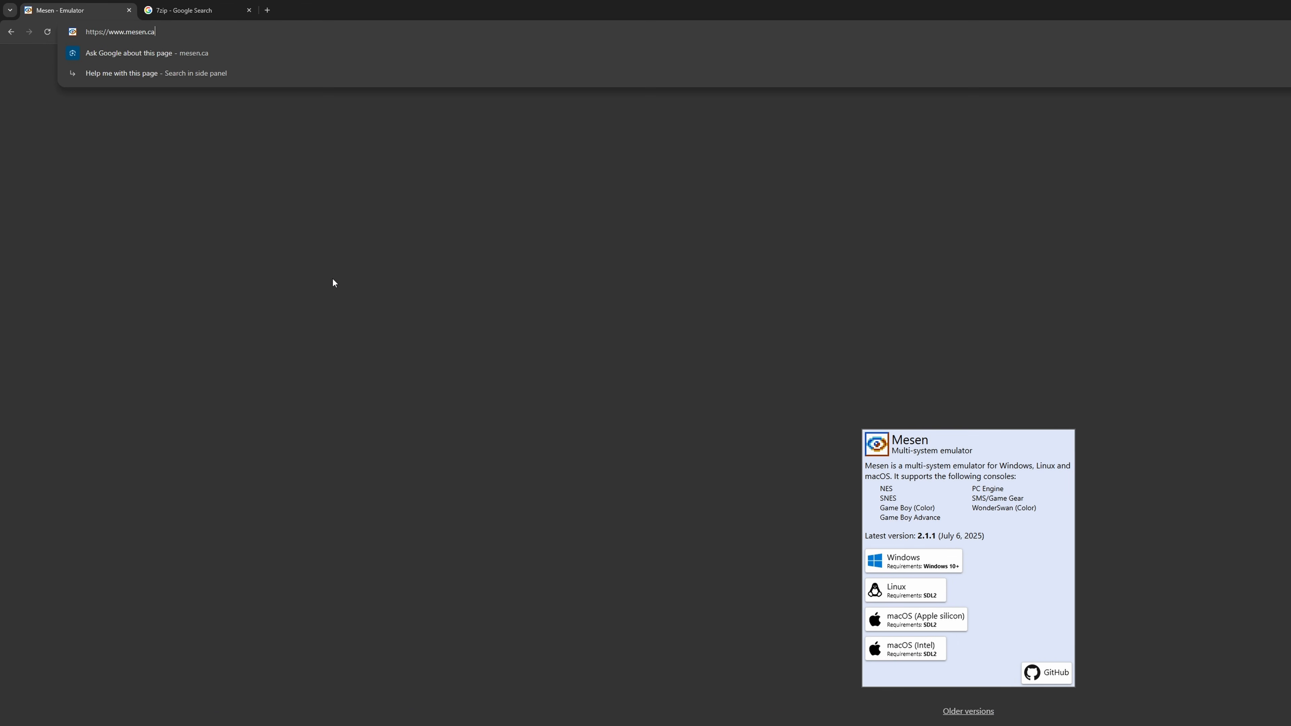
left_click(332, 278)
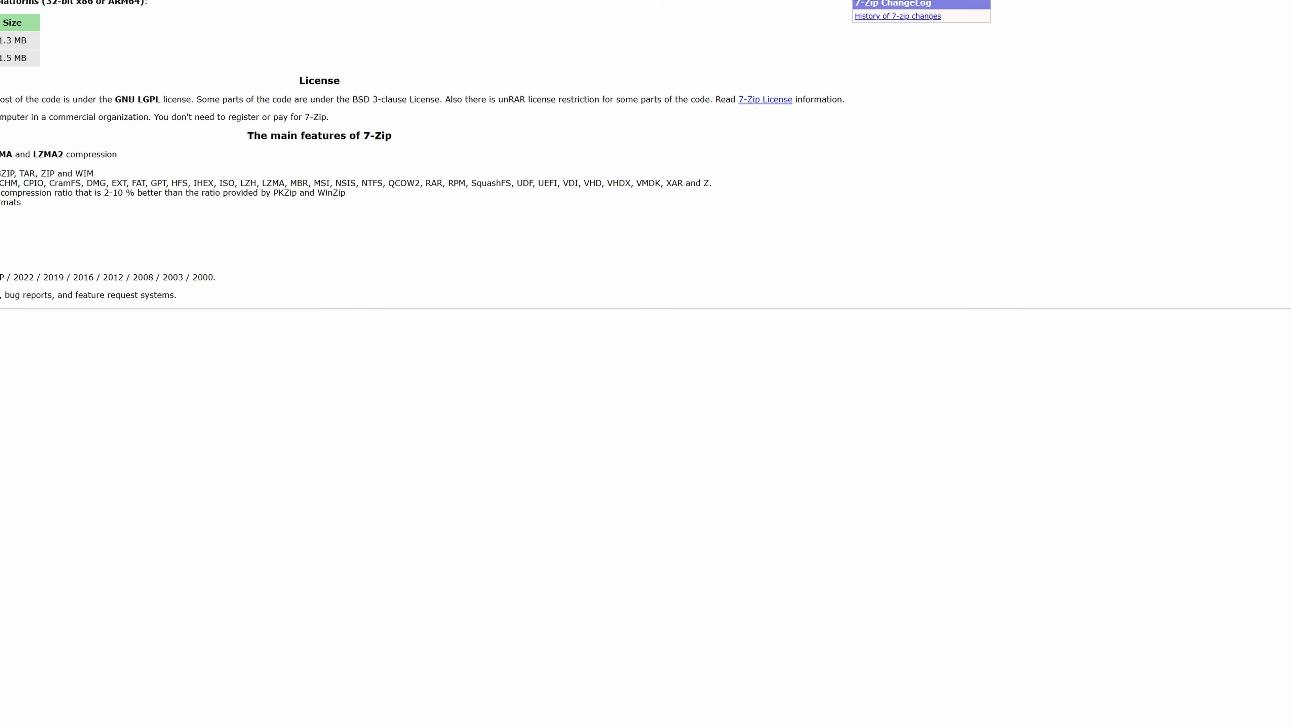
left_click(83, 34)
left_click(216, 103)
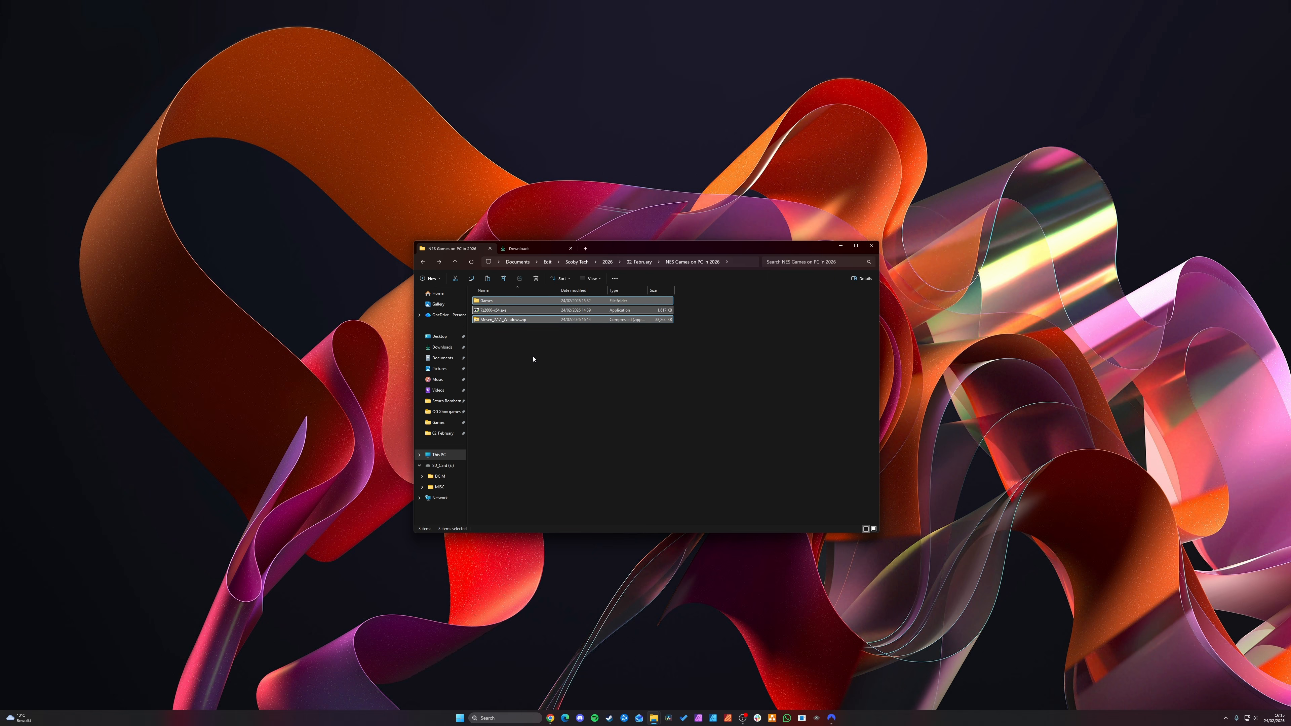
left_click(496, 315)
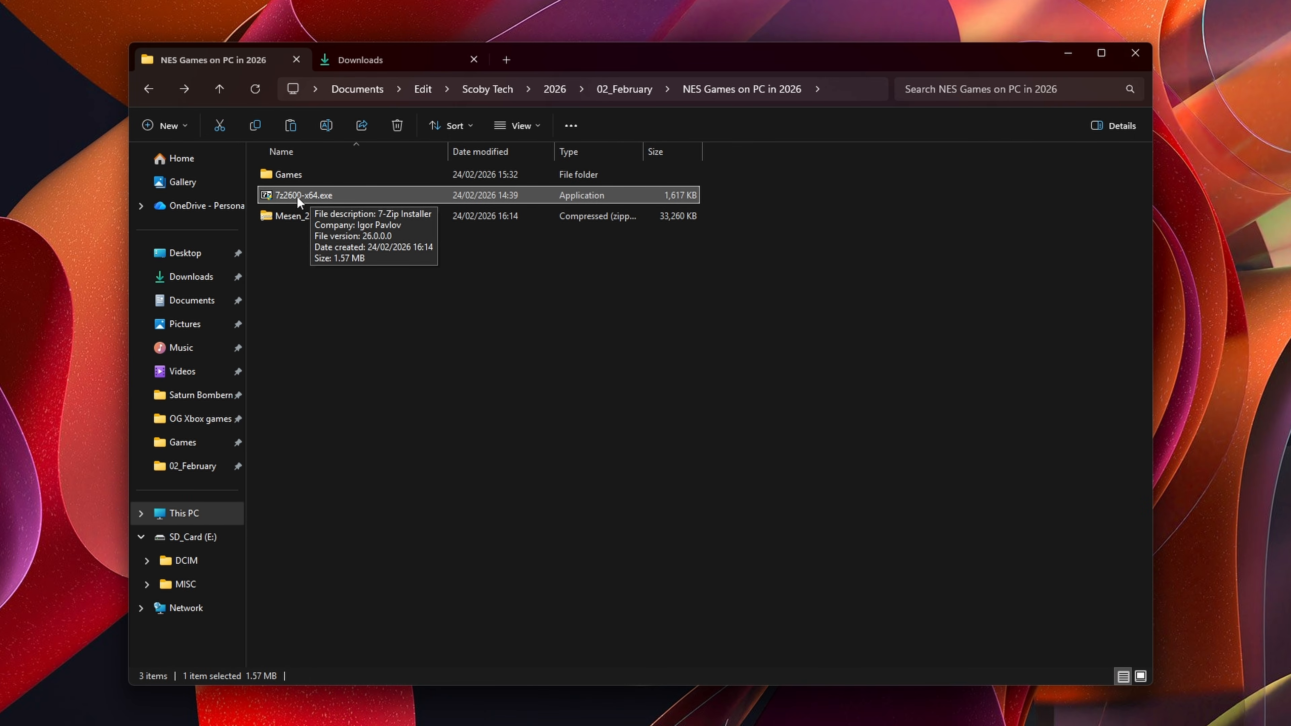
Step: Run the 7z2600-x64.exe installer and install 7-Zip 26.00 to C:\Program Files\7-Zip\
double_click(309, 195)
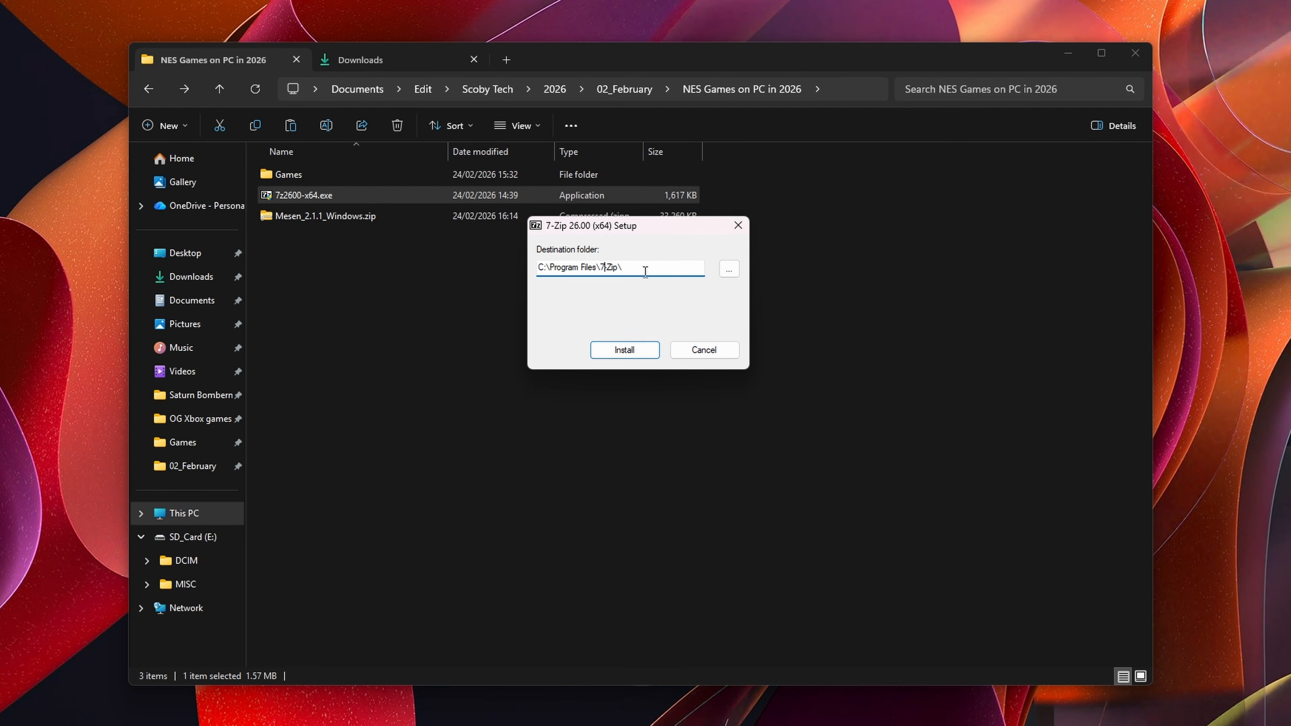
left_click_drag(645, 271, 537, 267)
left_click(622, 351)
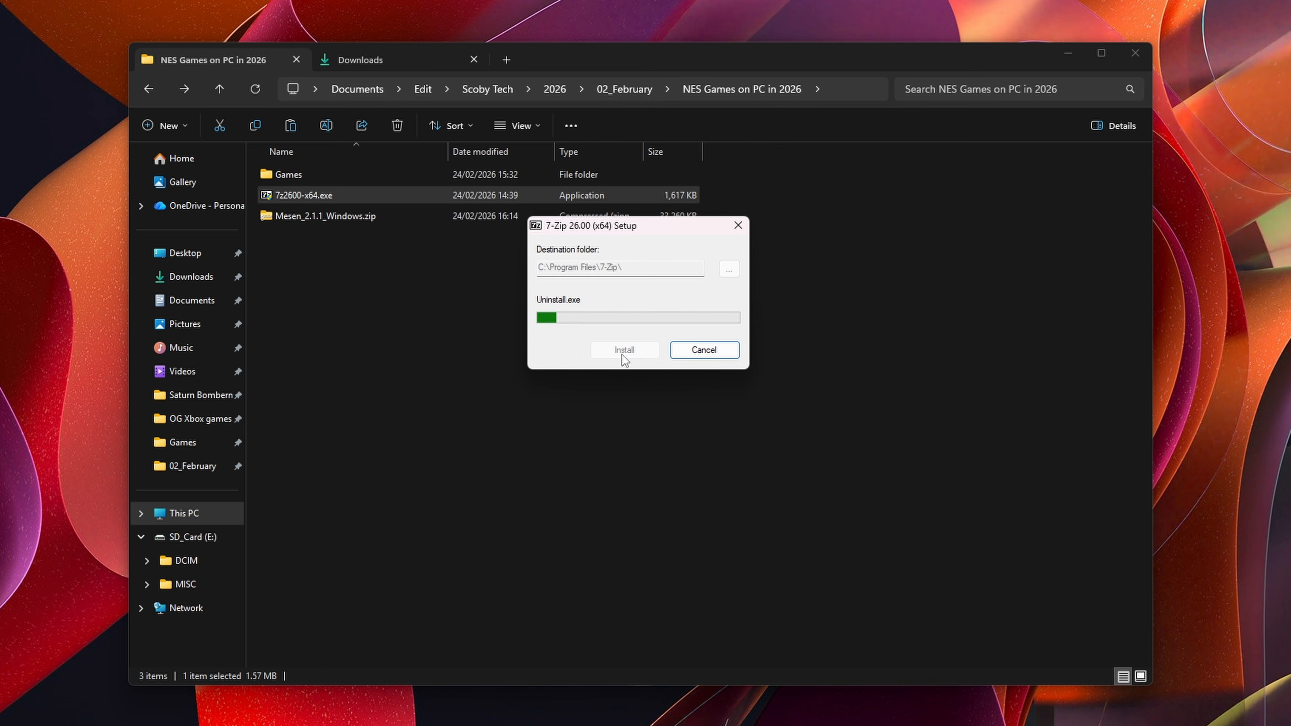
left_click(623, 350)
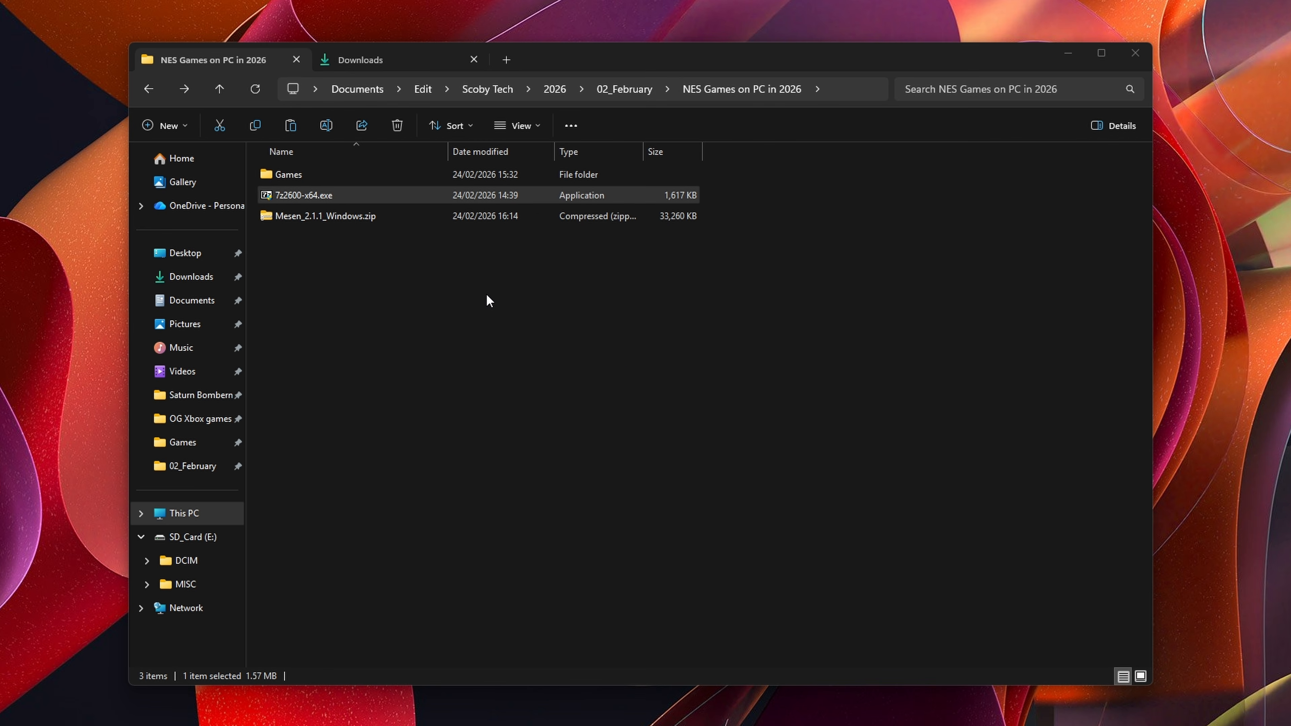
Step: Extract Mesen_2.1.1_Windows.zip with 7-Zip into a Mesen_2.1.1_Windows folder and open that folder
left_click(283, 218)
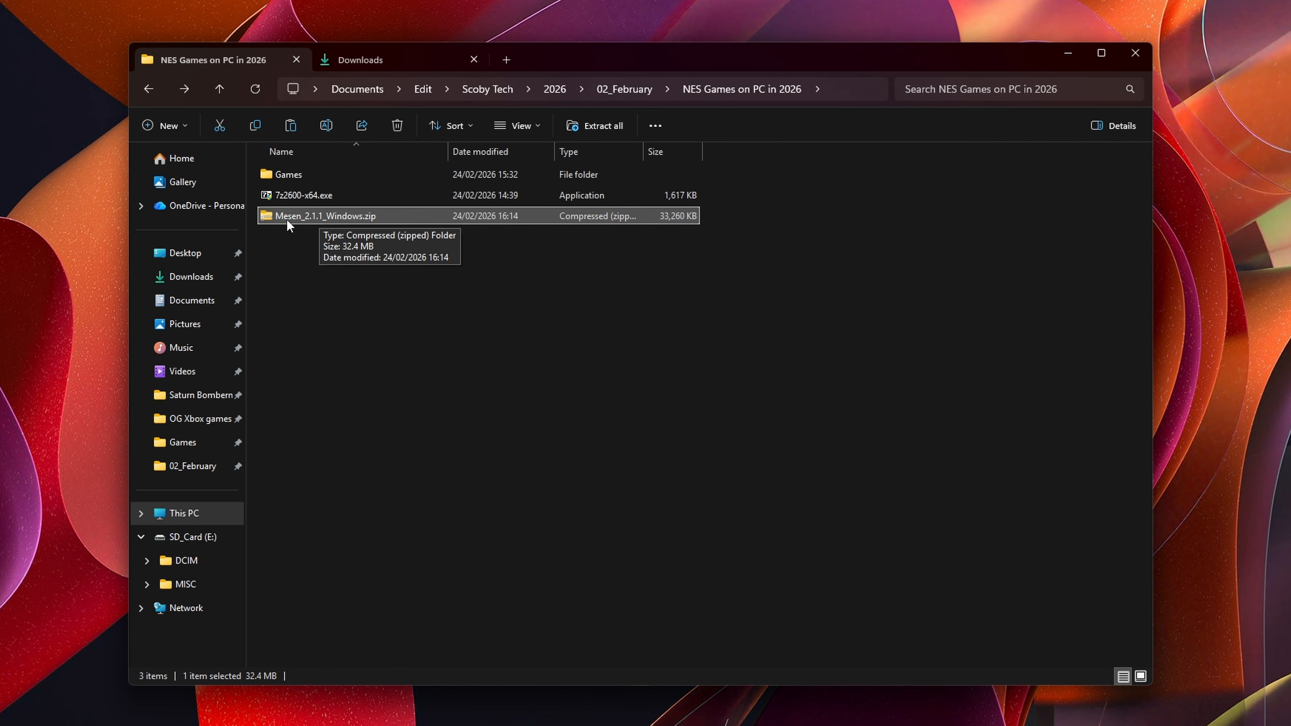
right_click(310, 216)
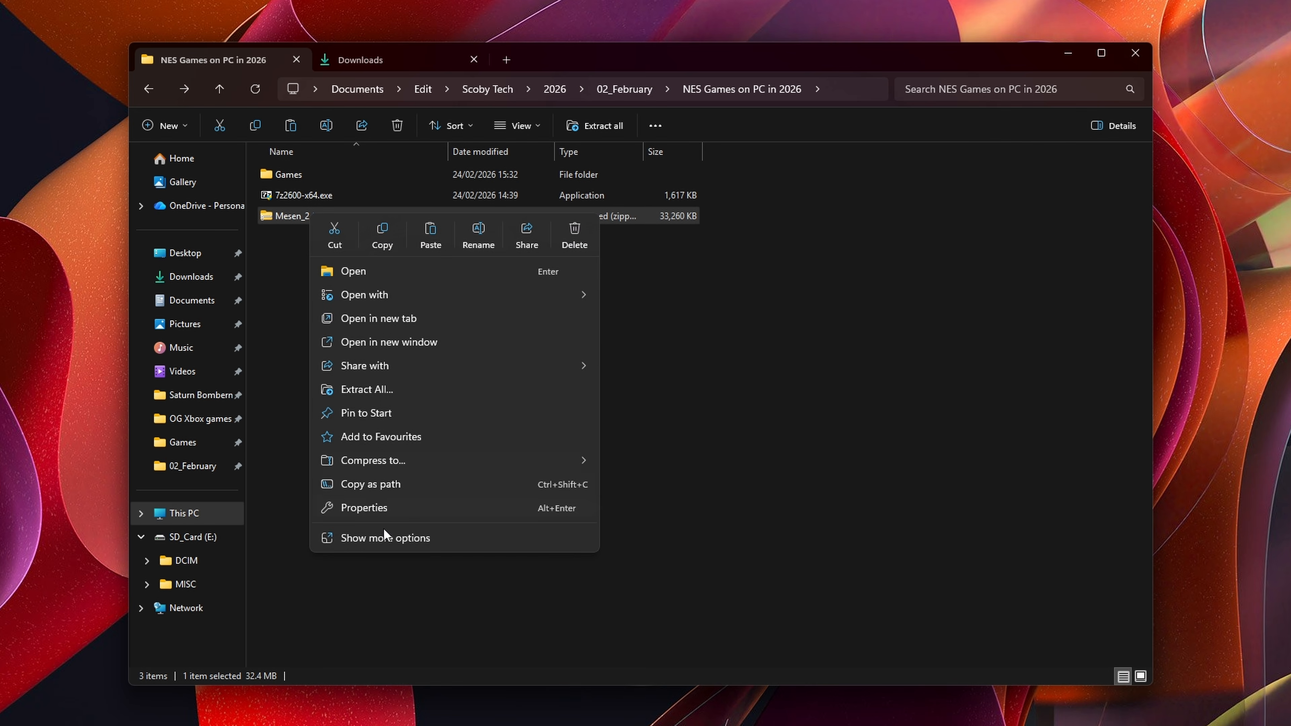
left_click(383, 536)
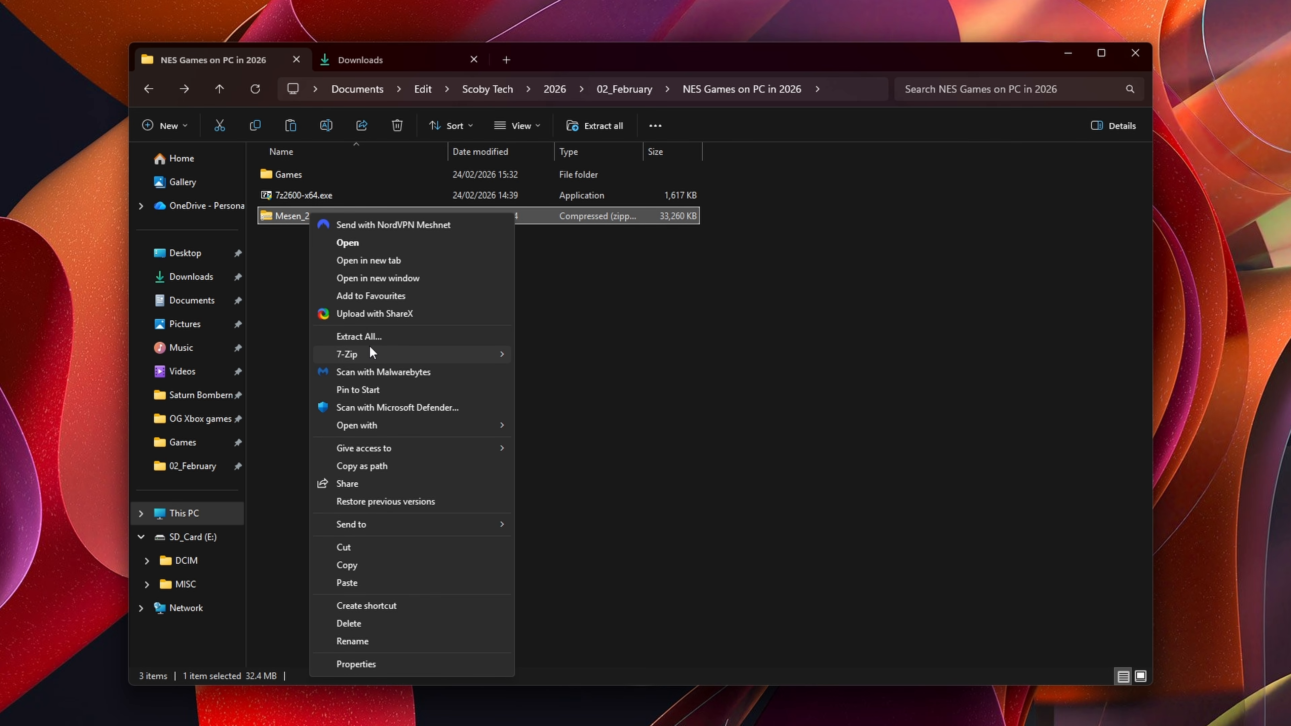
mouse_move(371, 354)
left_click(564, 391)
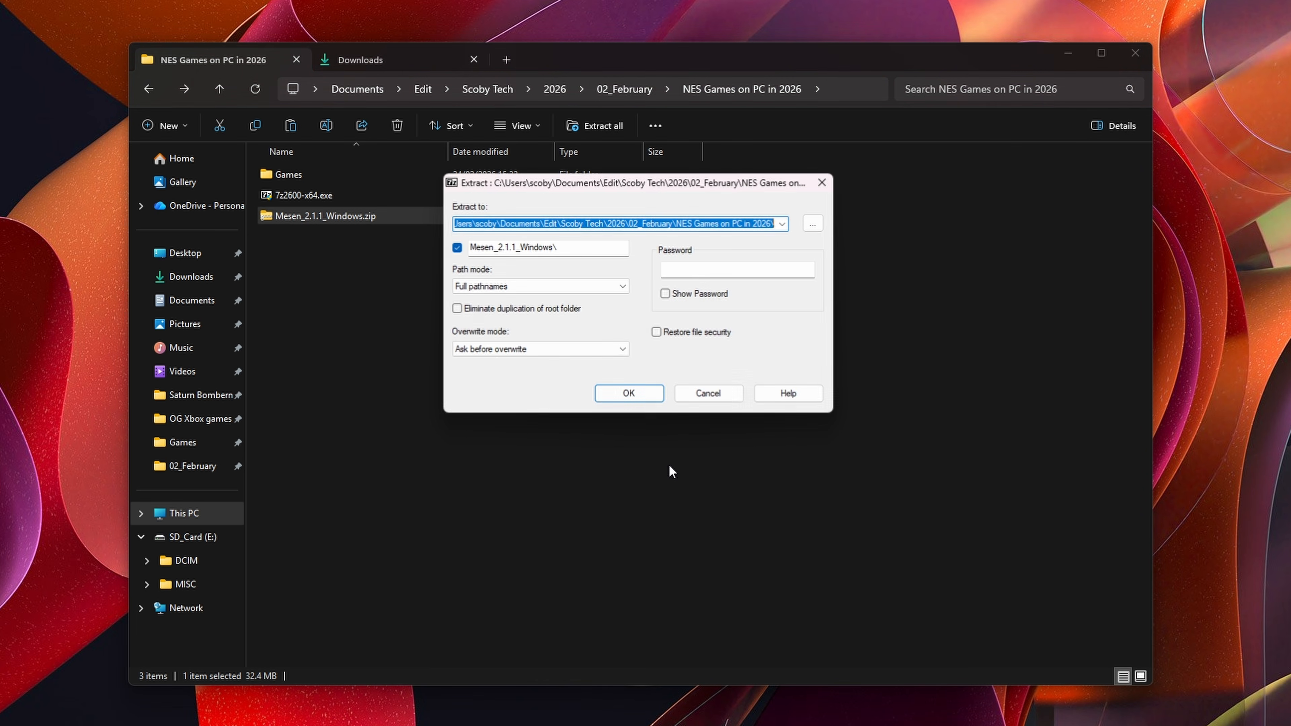
left_click(637, 394)
double_click(290, 235)
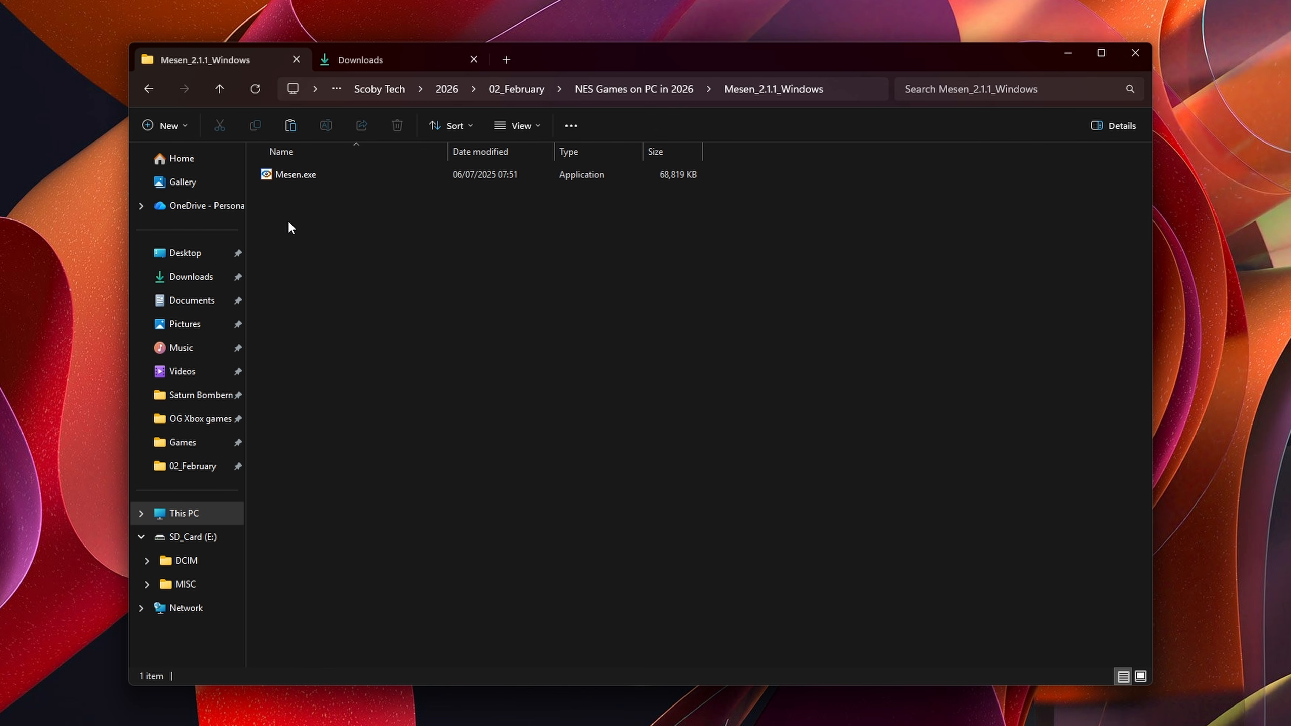
Step: Launch Mesen.exe and confirm initial setup storing data in the application folder, also ticking the PlayStation controller and WASD keyboard mappings
double_click(330, 169)
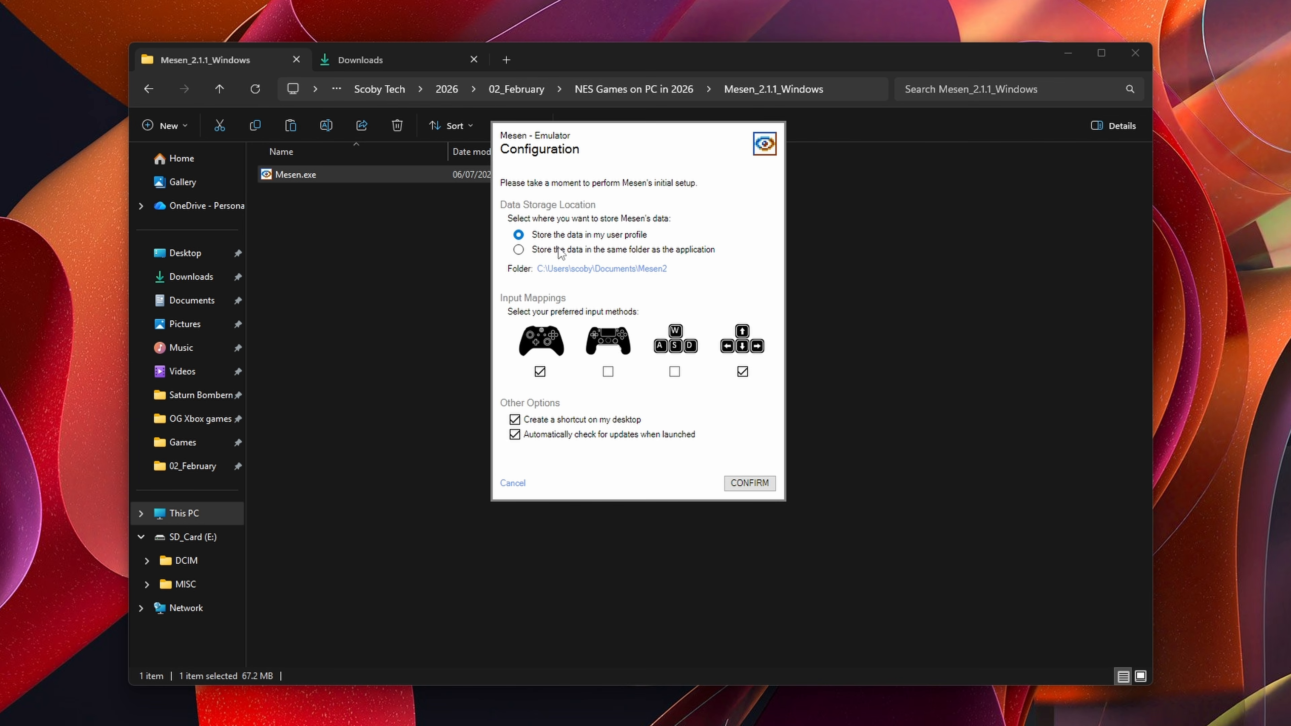
left_click(582, 251)
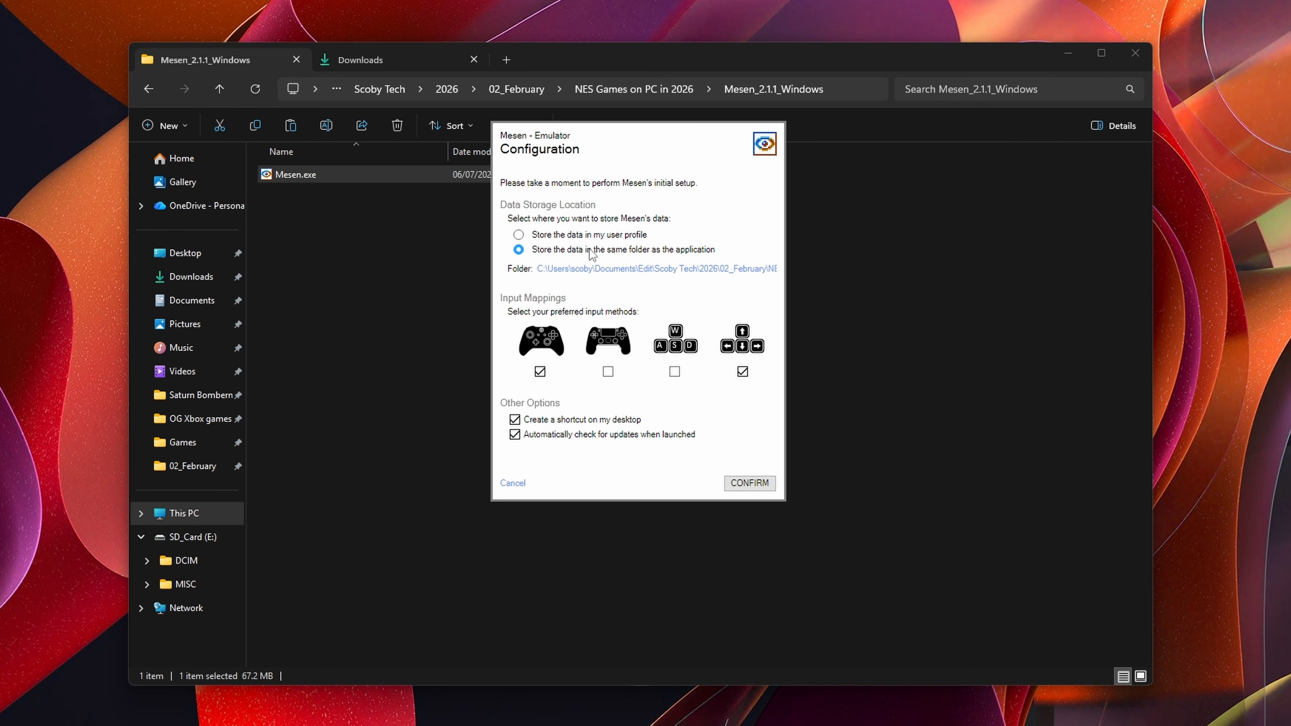
left_click(518, 235)
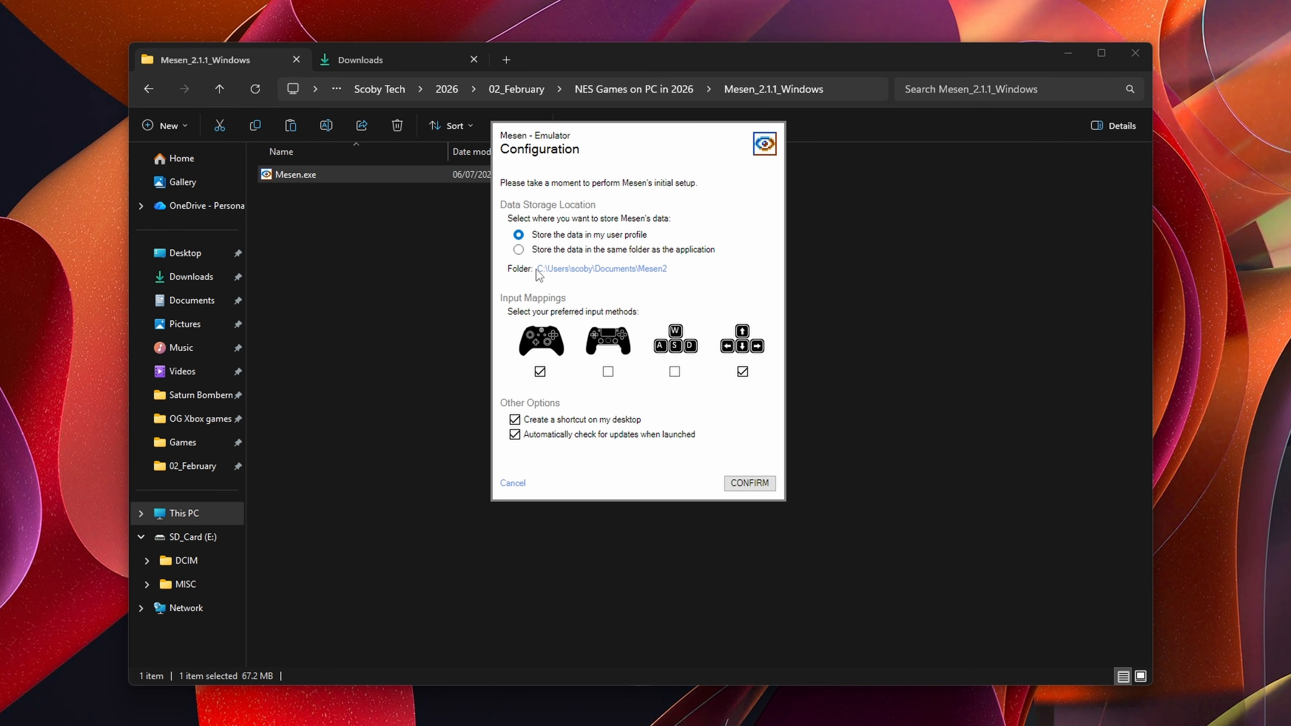
left_click(565, 250)
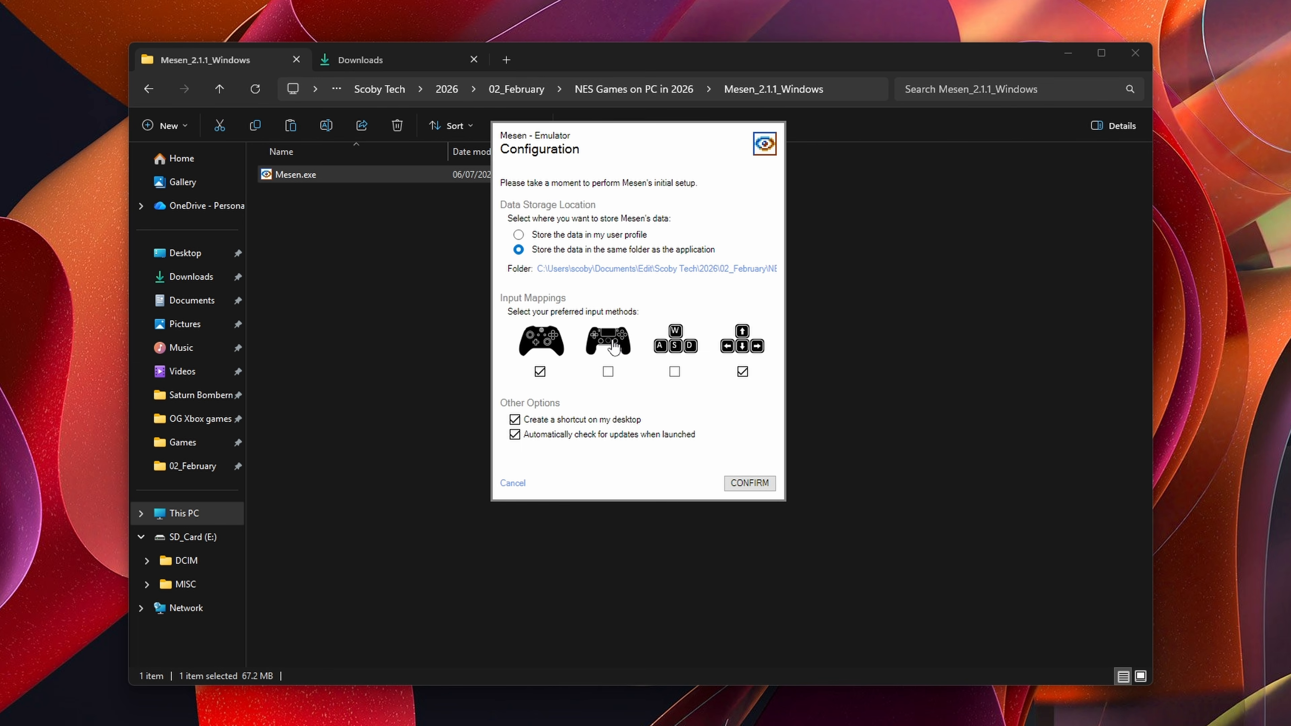
left_click(608, 372)
left_click(674, 372)
left_click(753, 489)
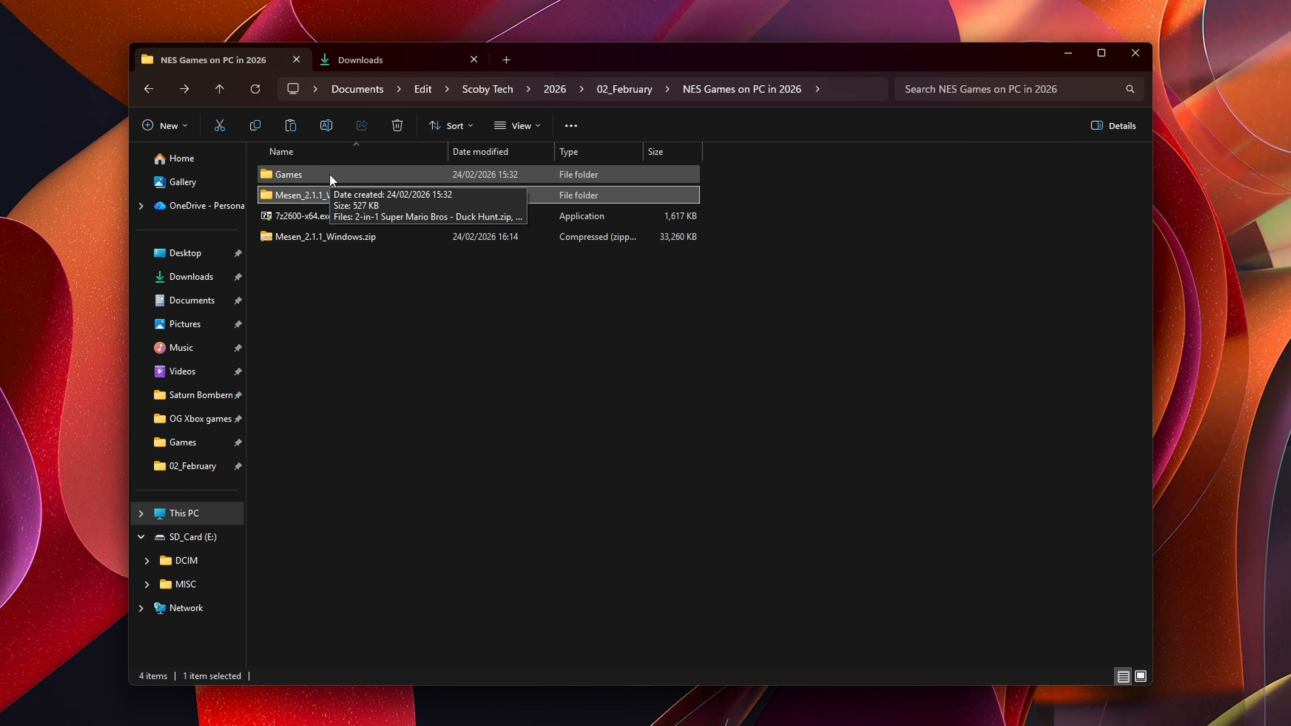
Step: Open the Games folder inside the NES Games on PC in 2026 folder
left_click(331, 175)
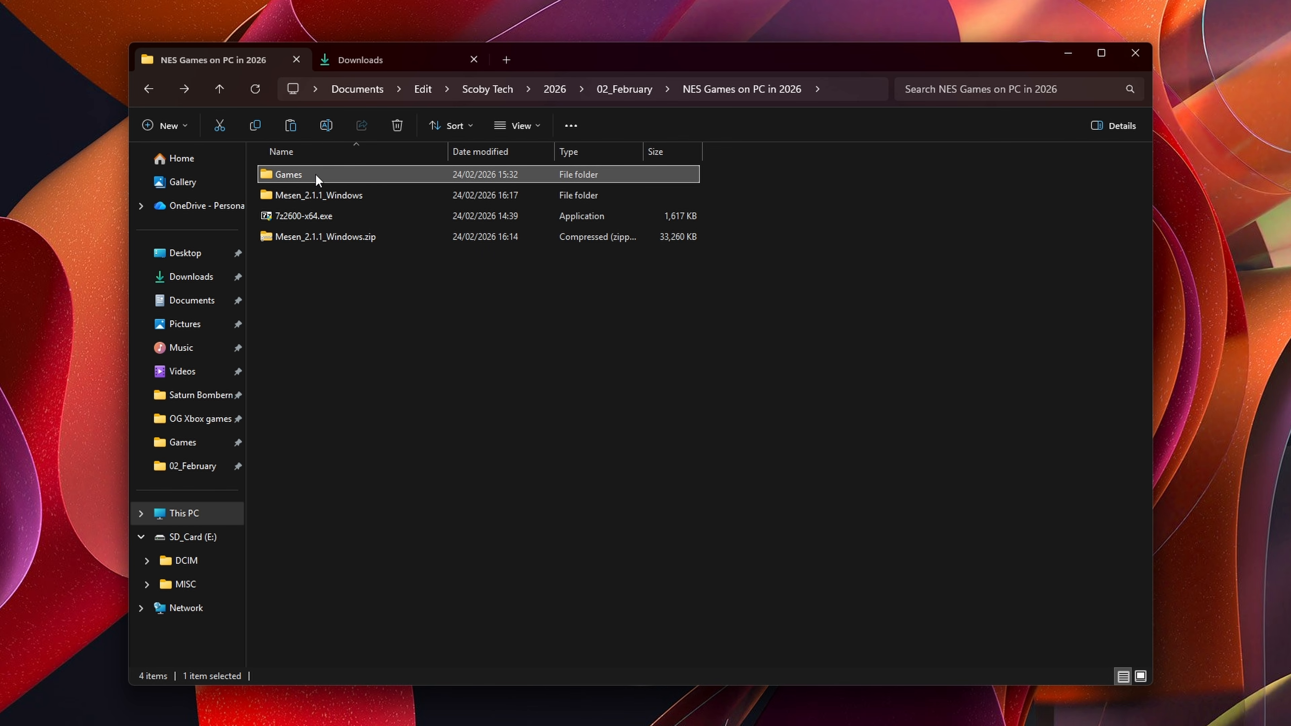
double_click(297, 174)
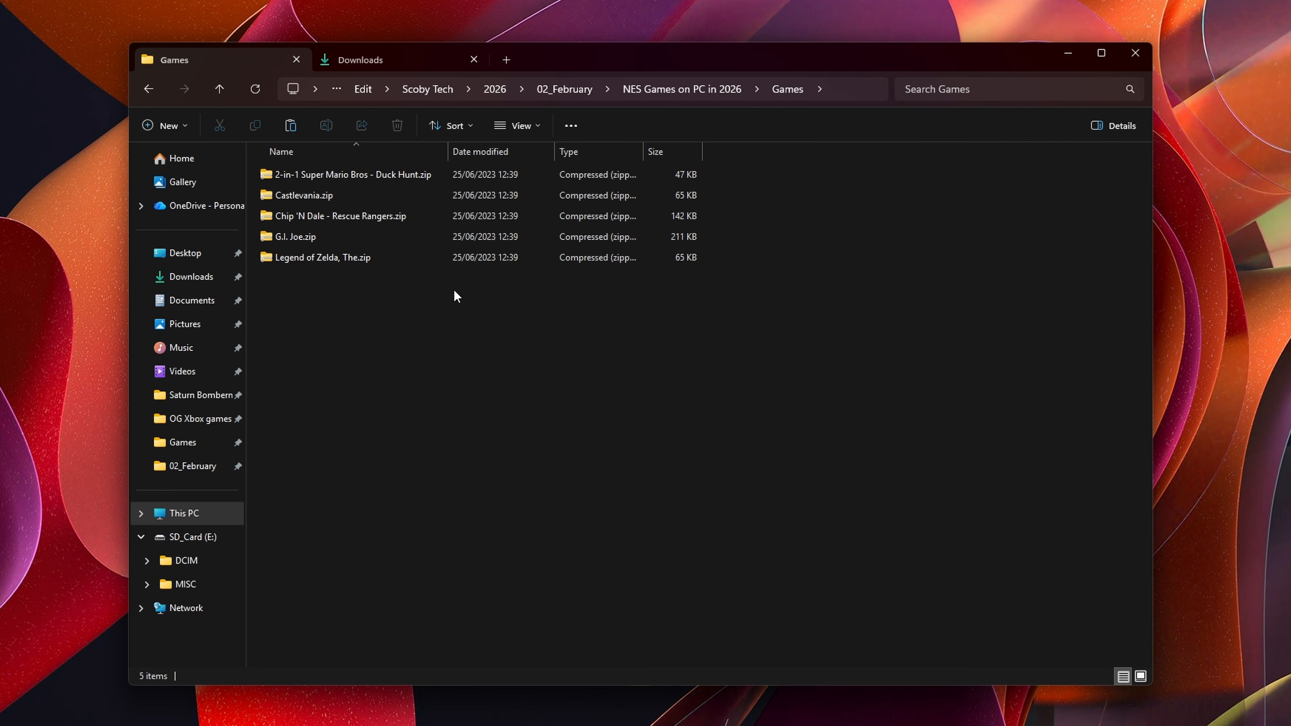
Step: Extract Legend of Zelda, The.zip into the Games folder using 7-Zip's Extract Here
left_click_drag(560, 302, 365, 171)
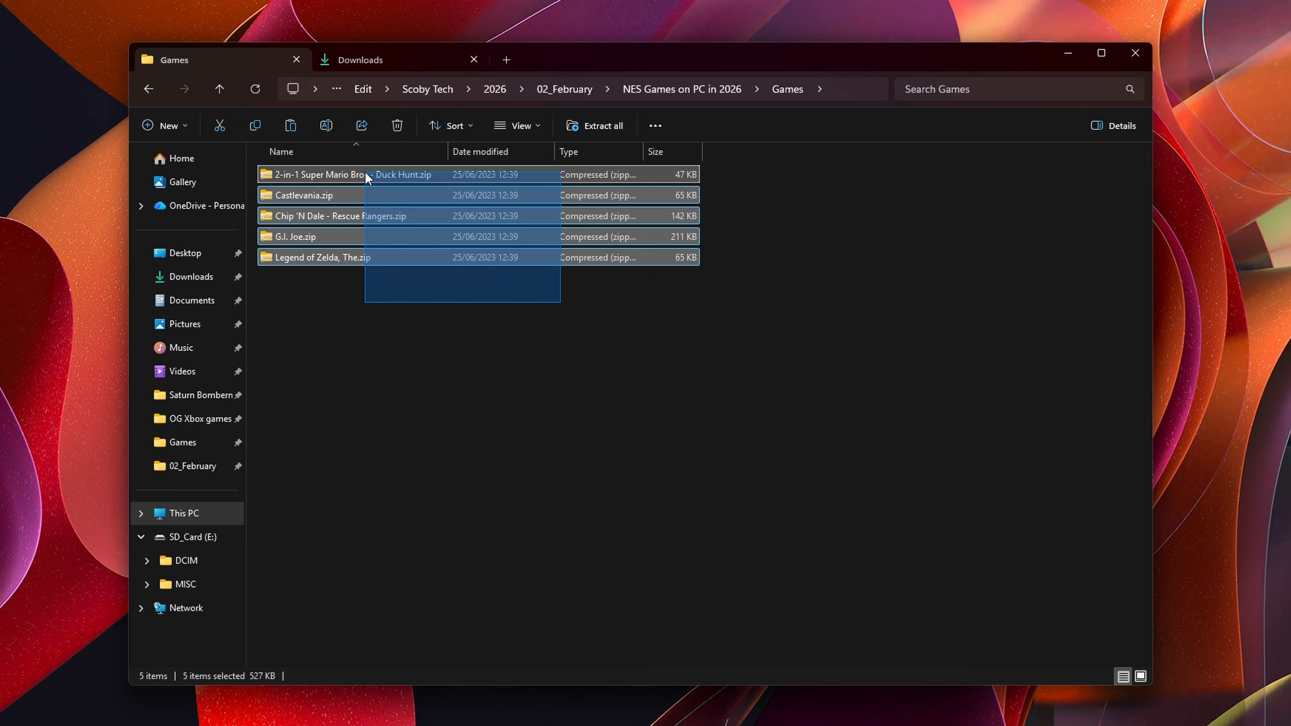
left_click(440, 327)
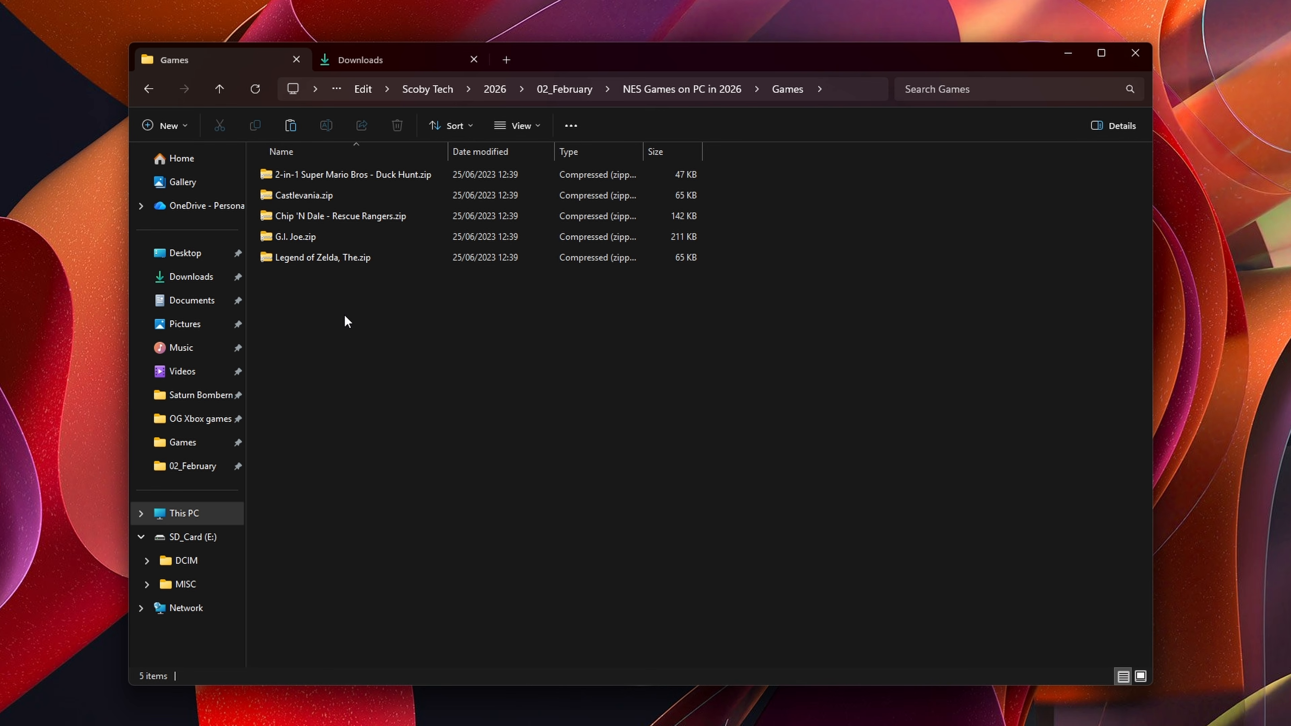
left_click(310, 240)
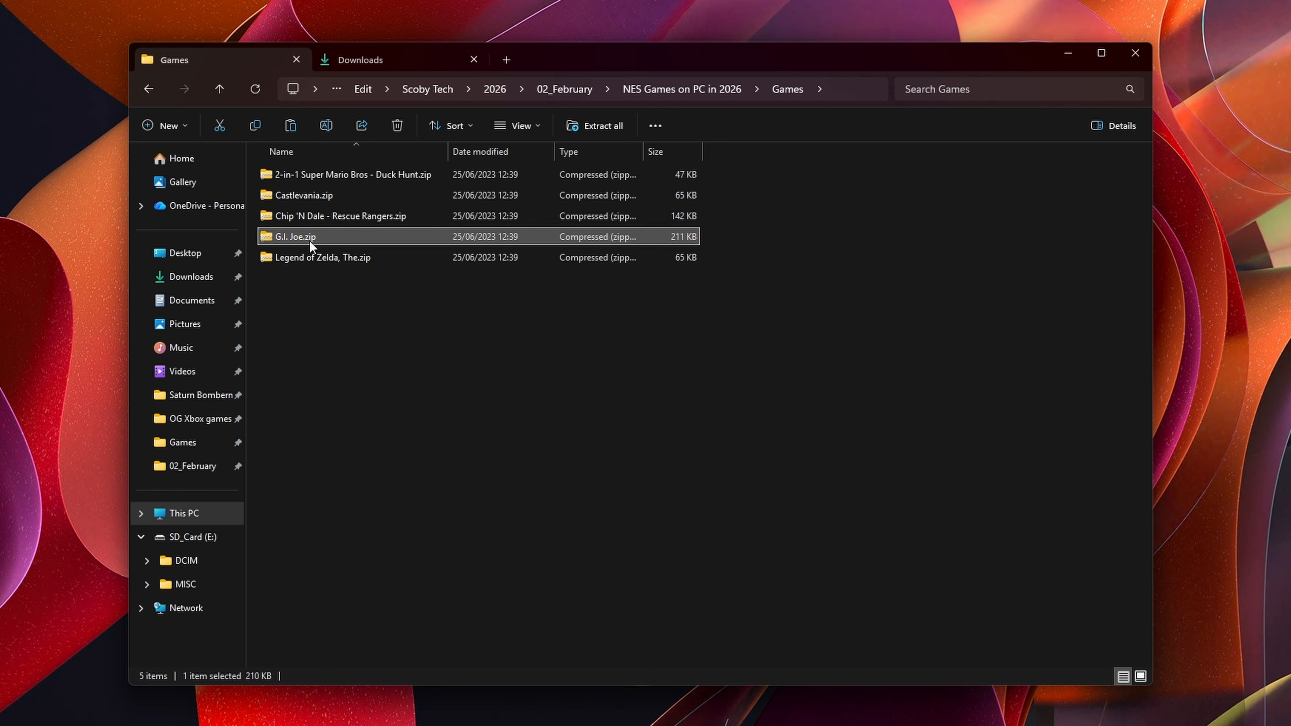
left_click(349, 259)
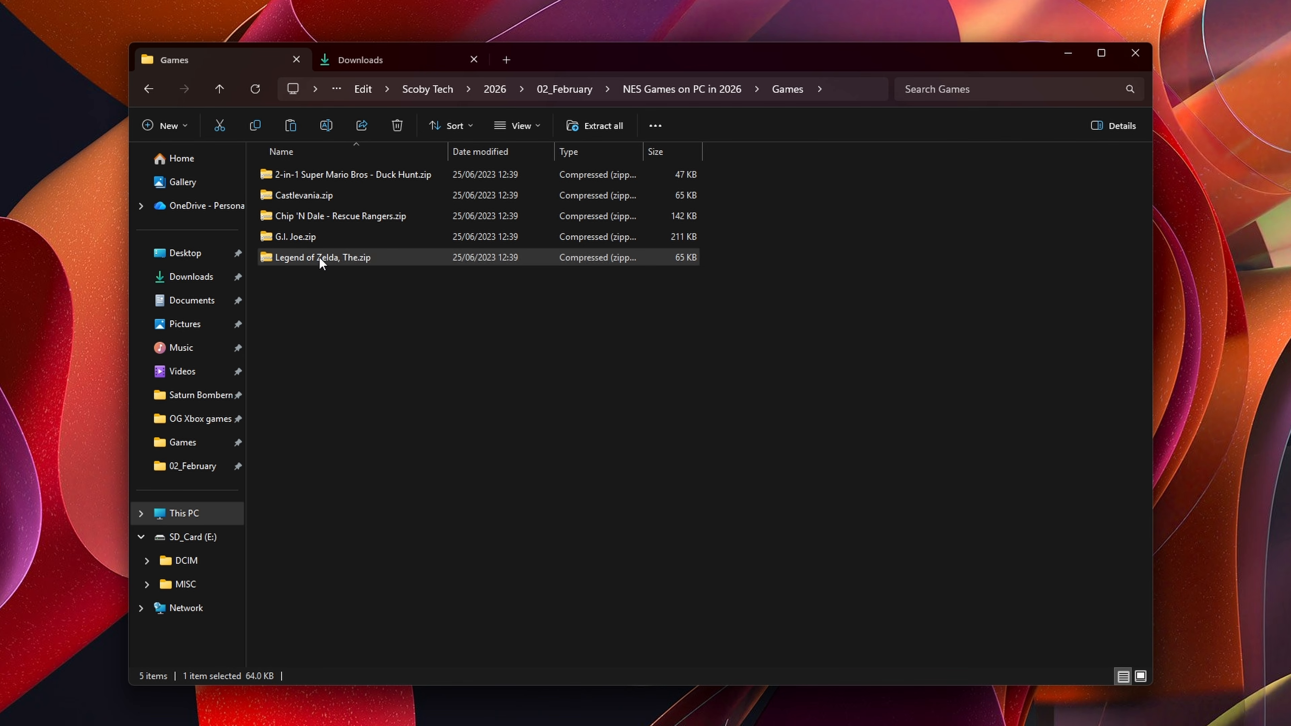
right_click(318, 257)
left_click(397, 590)
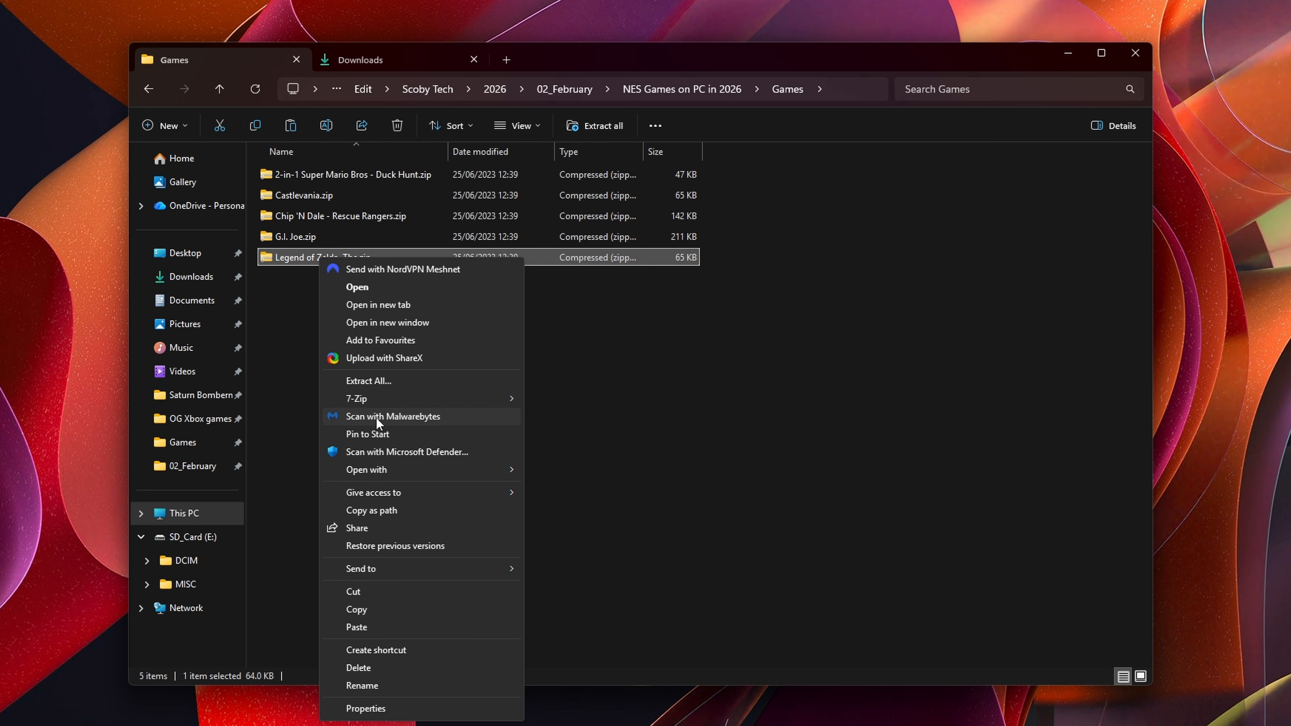
mouse_move(386, 399)
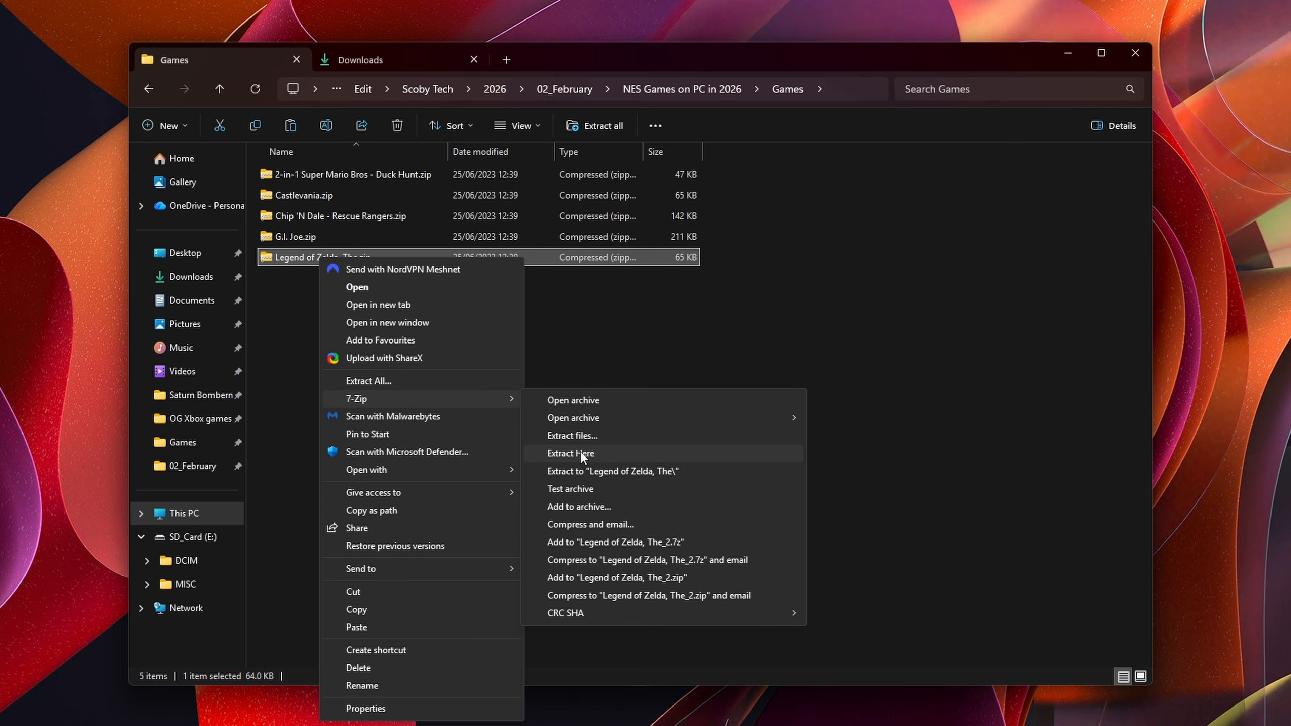
left_click(581, 453)
Step: Open Legend of Zelda, The.nes in Mesen and open the emulator's NES settings
left_click(356, 277)
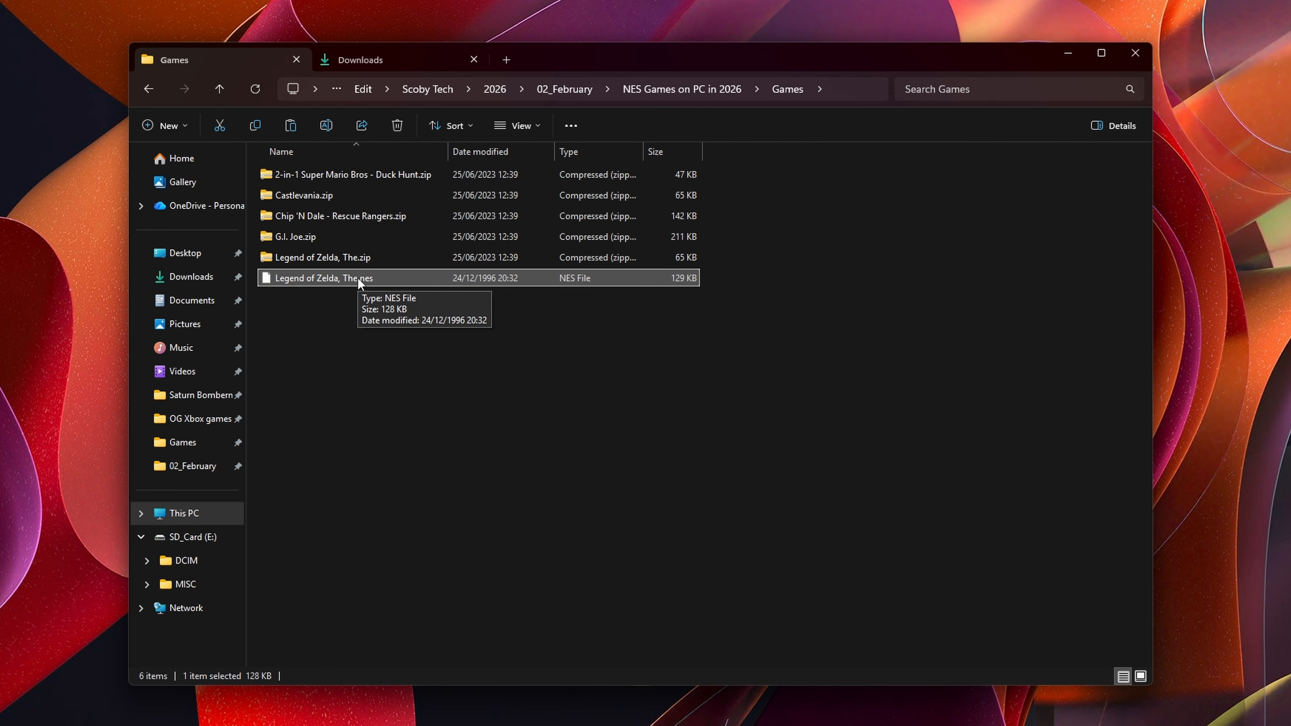
double_click(356, 278)
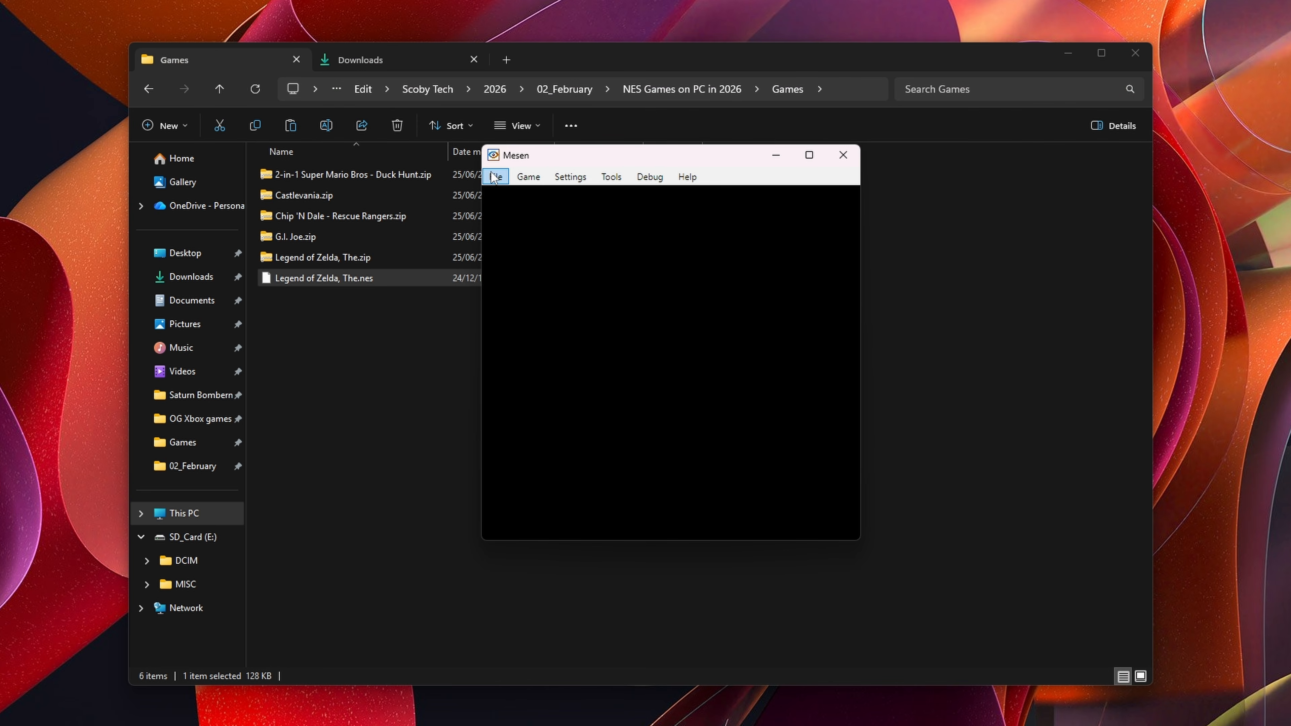
left_click(577, 177)
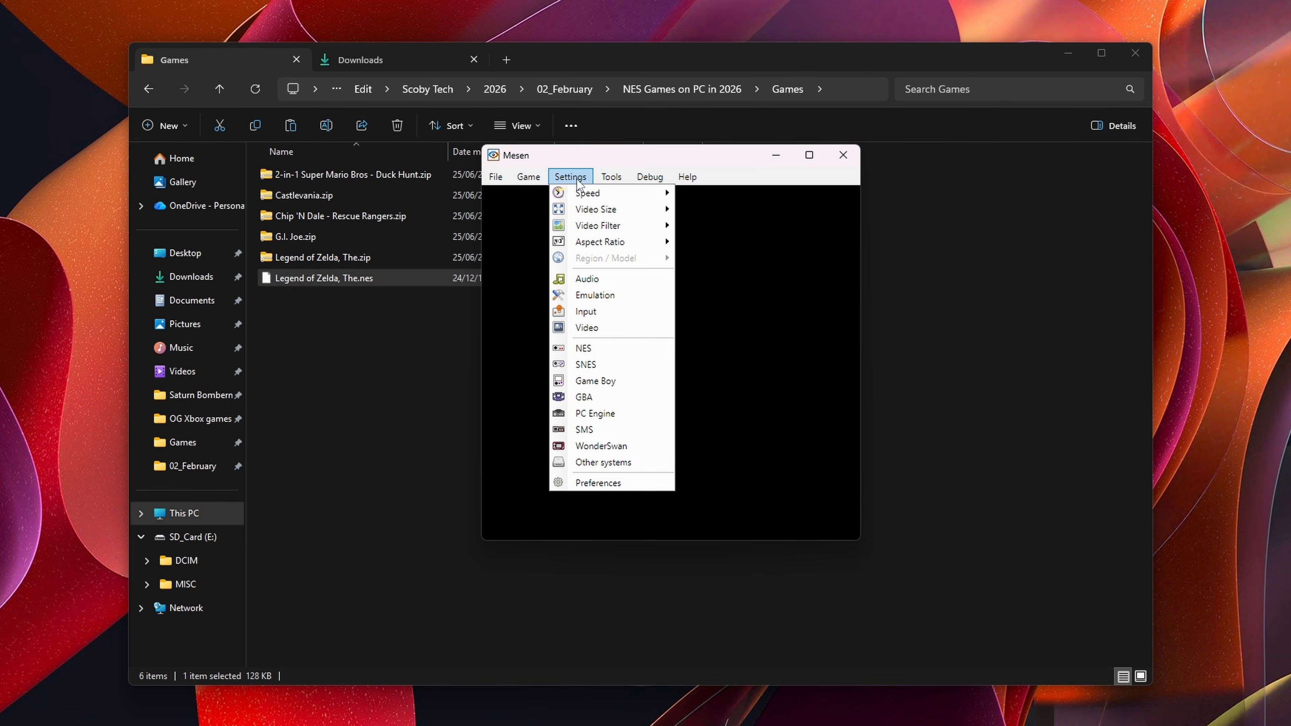
left_click(584, 350)
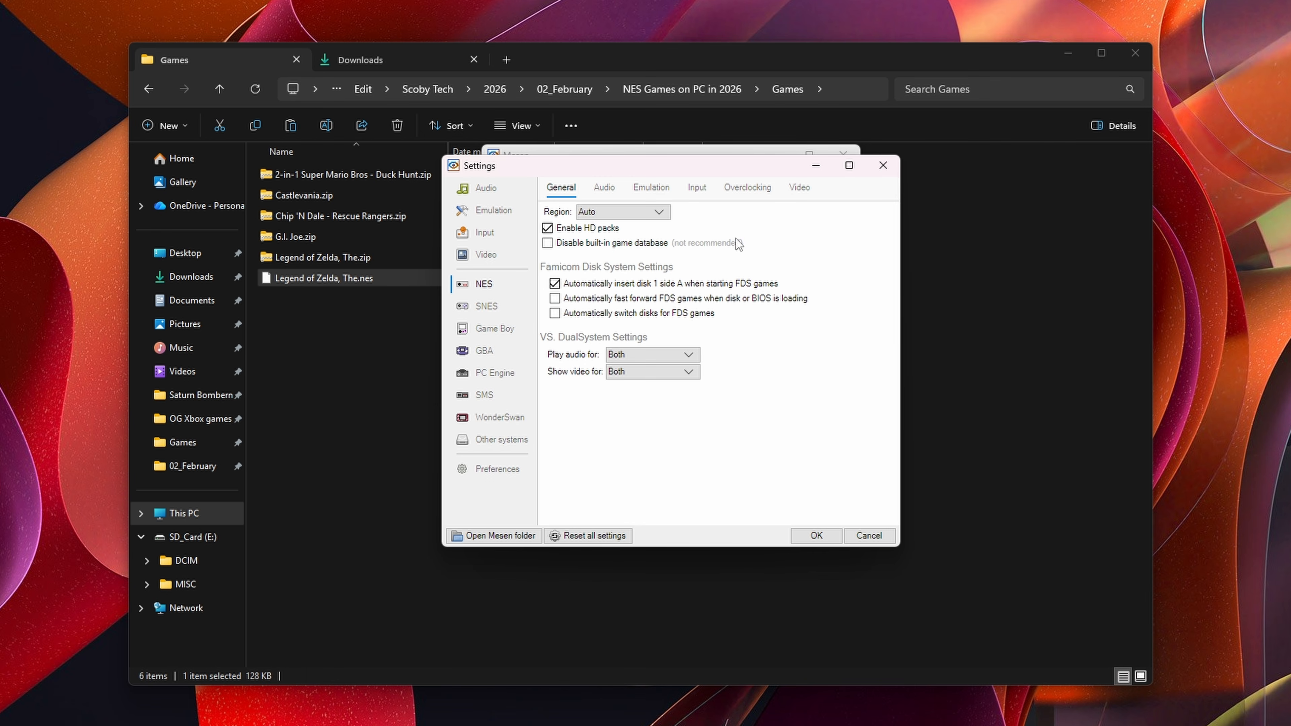
Step: Inspect the NES input settings, the Port 1 controller's key set bindings, and the NES video settings
left_click(696, 188)
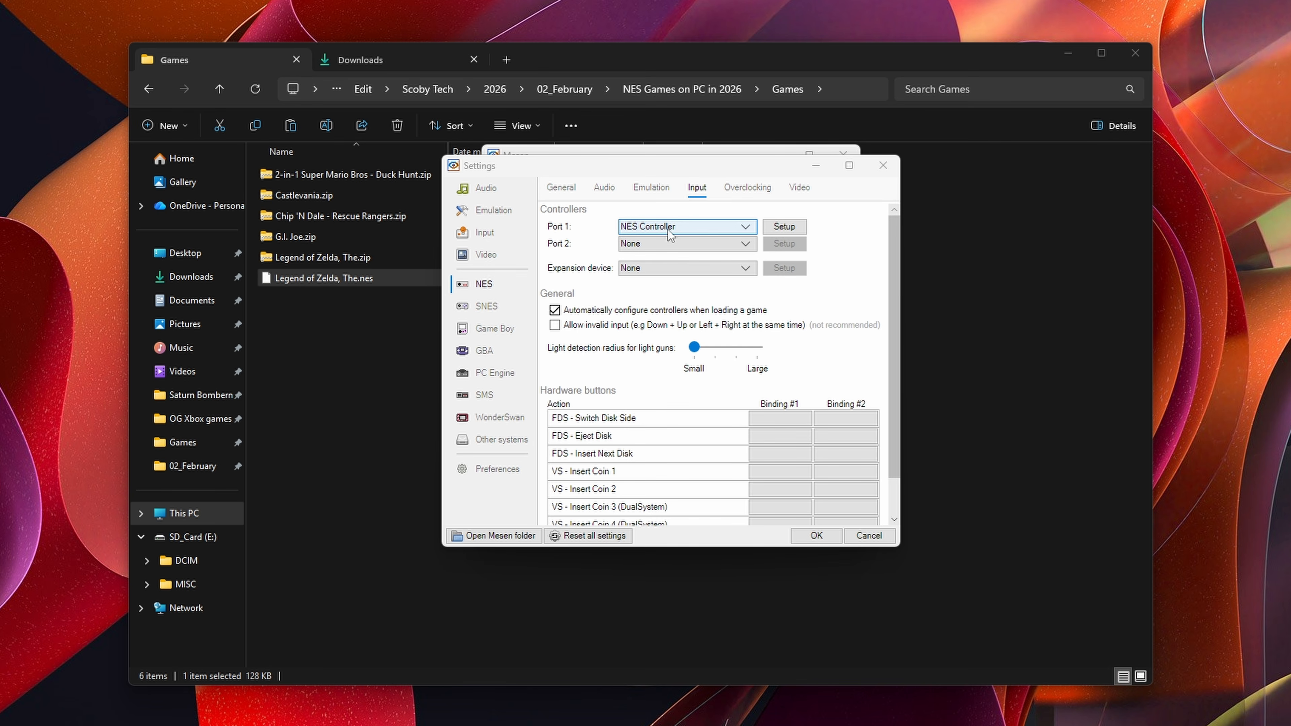
left_click(657, 228)
left_click(657, 229)
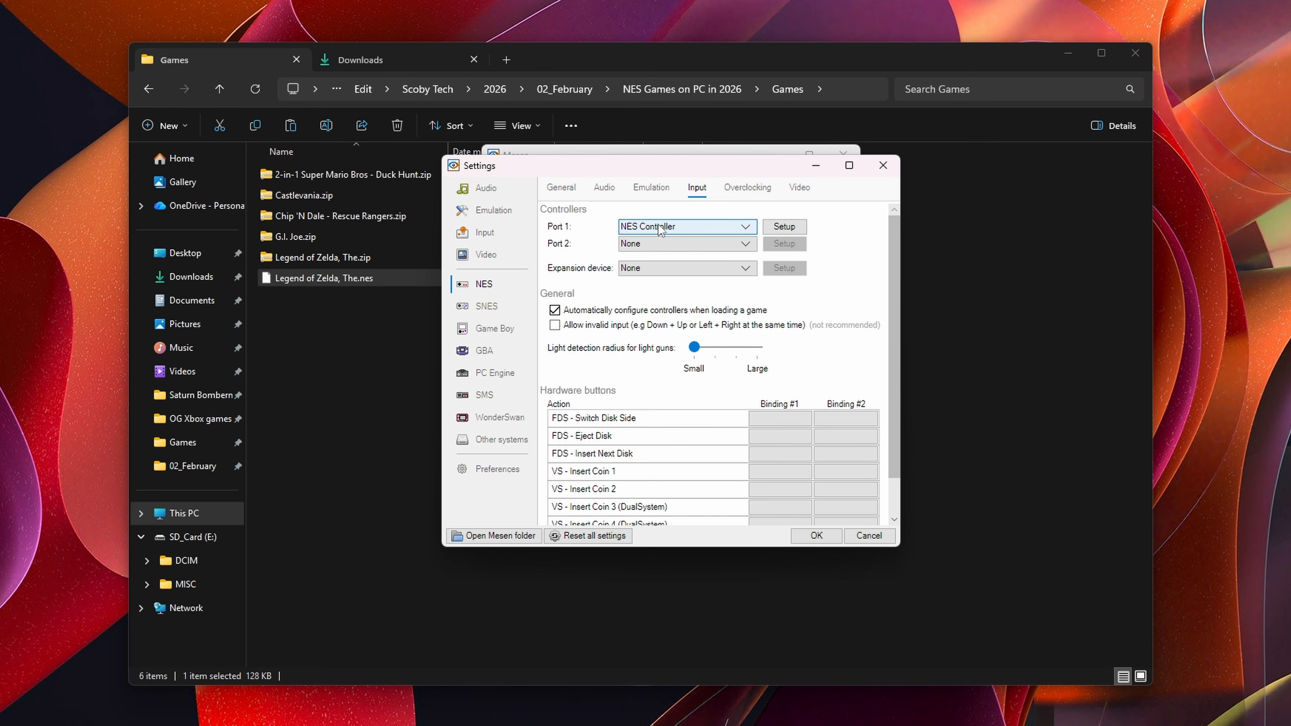
left_click(802, 230)
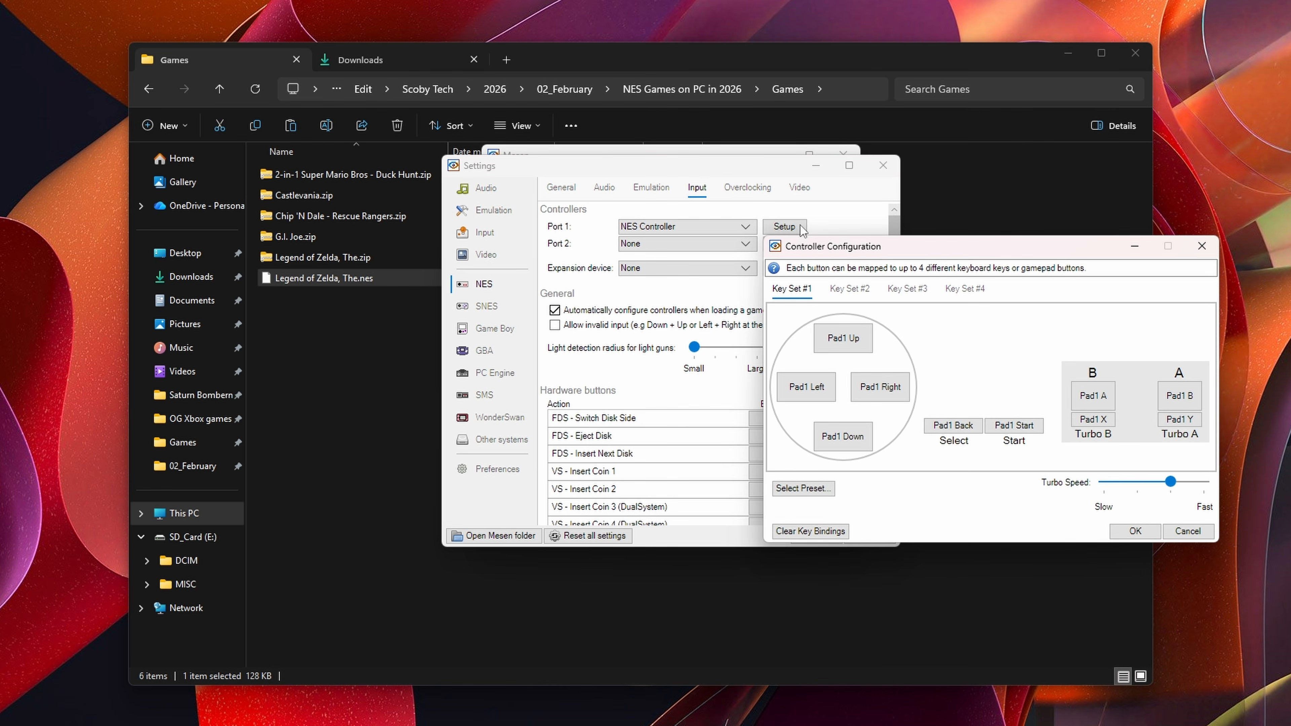
left_click(907, 289)
left_click(964, 289)
left_click(907, 289)
left_click(849, 289)
left_click(793, 290)
left_click(841, 340)
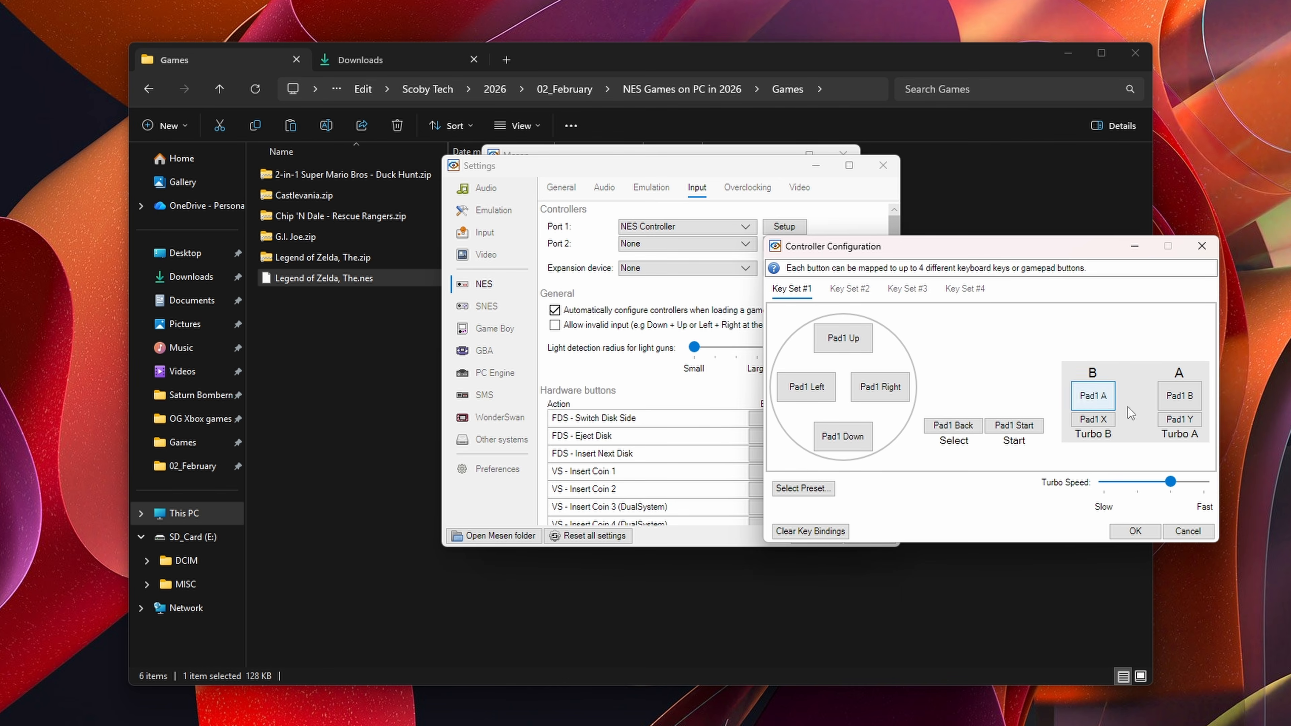
left_click(1135, 531)
left_click(799, 187)
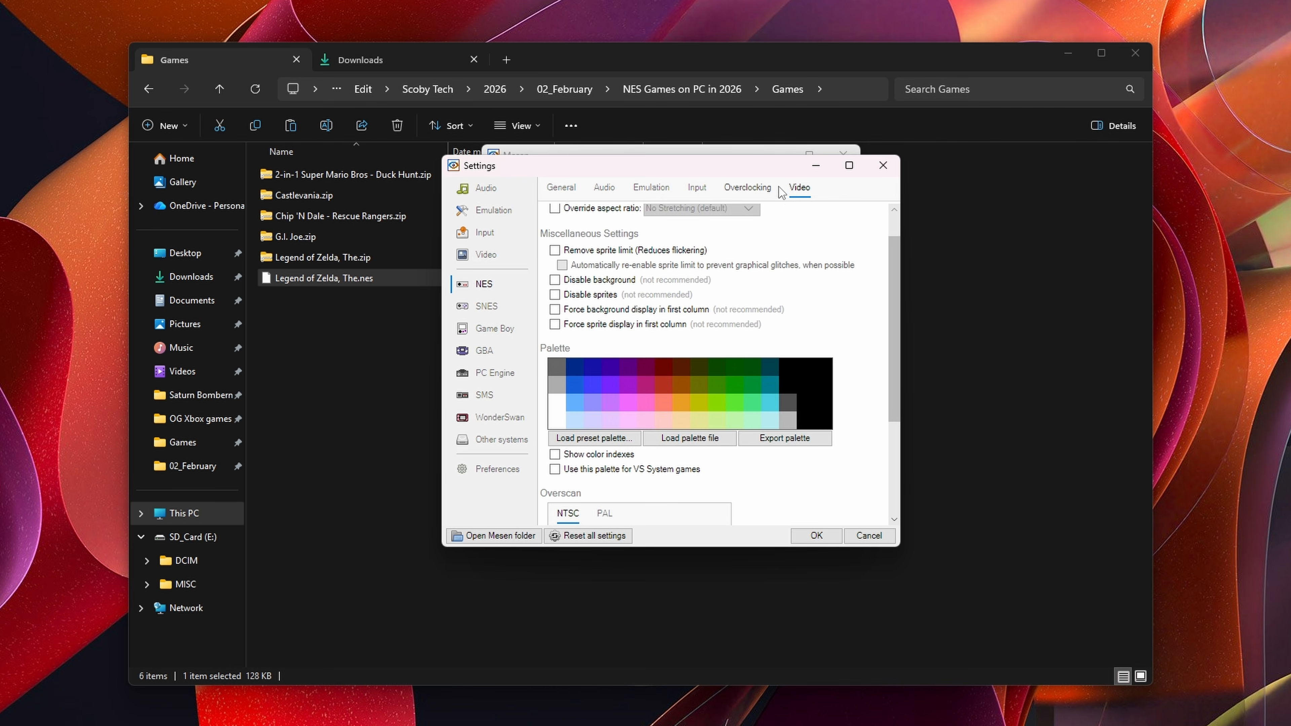
Step: Enable the NES video filter override and set the filter to Prescale 6x
scroll(815, 299, "up", 1)
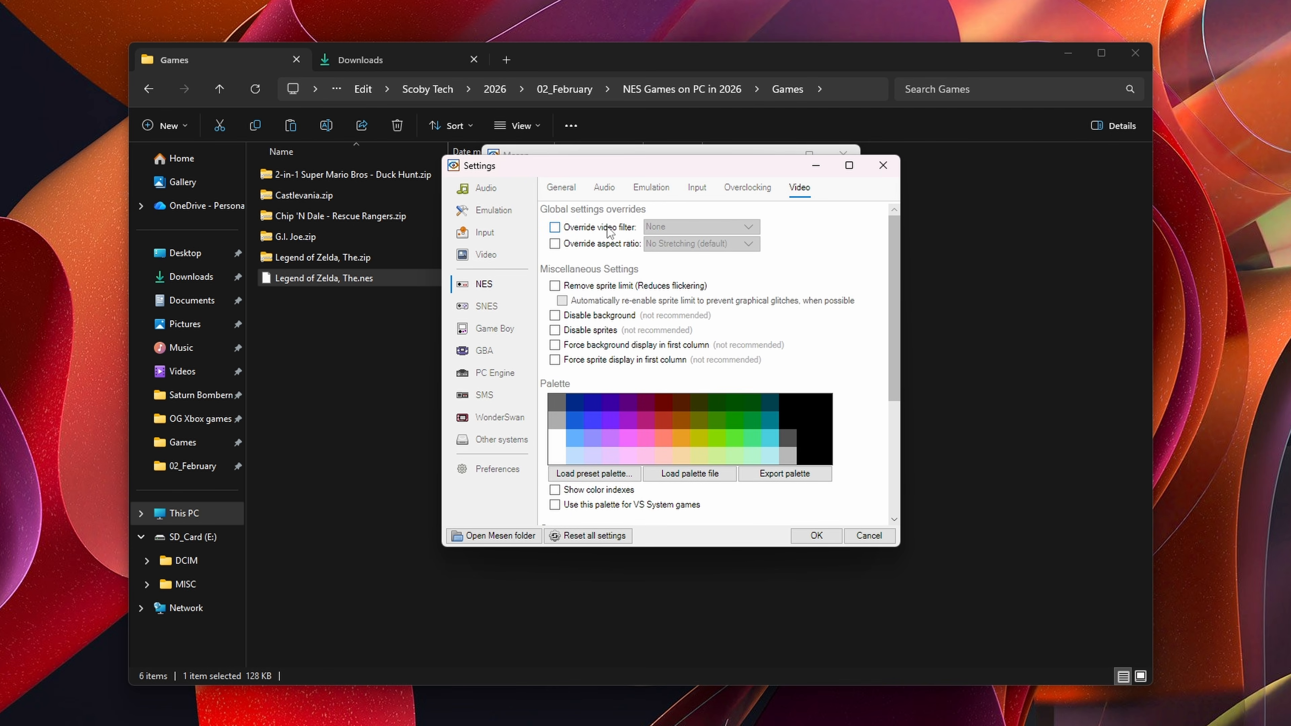
left_click(593, 229)
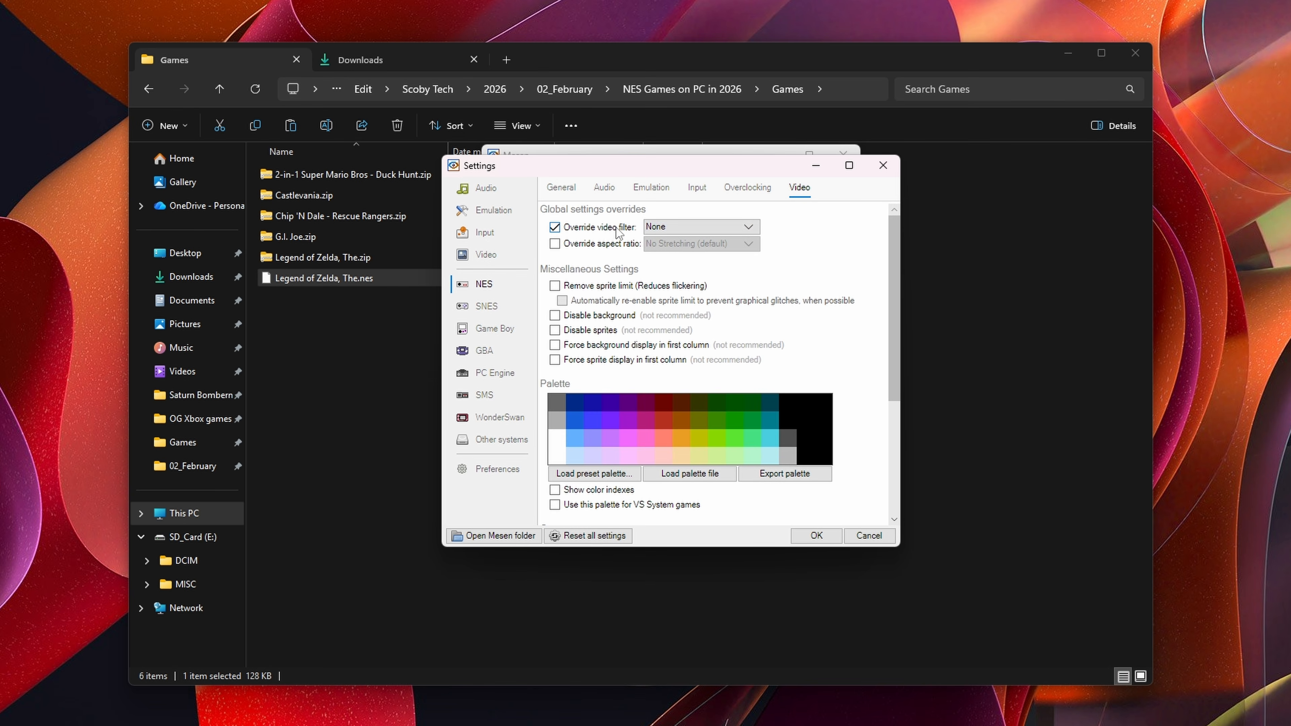
left_click(675, 226)
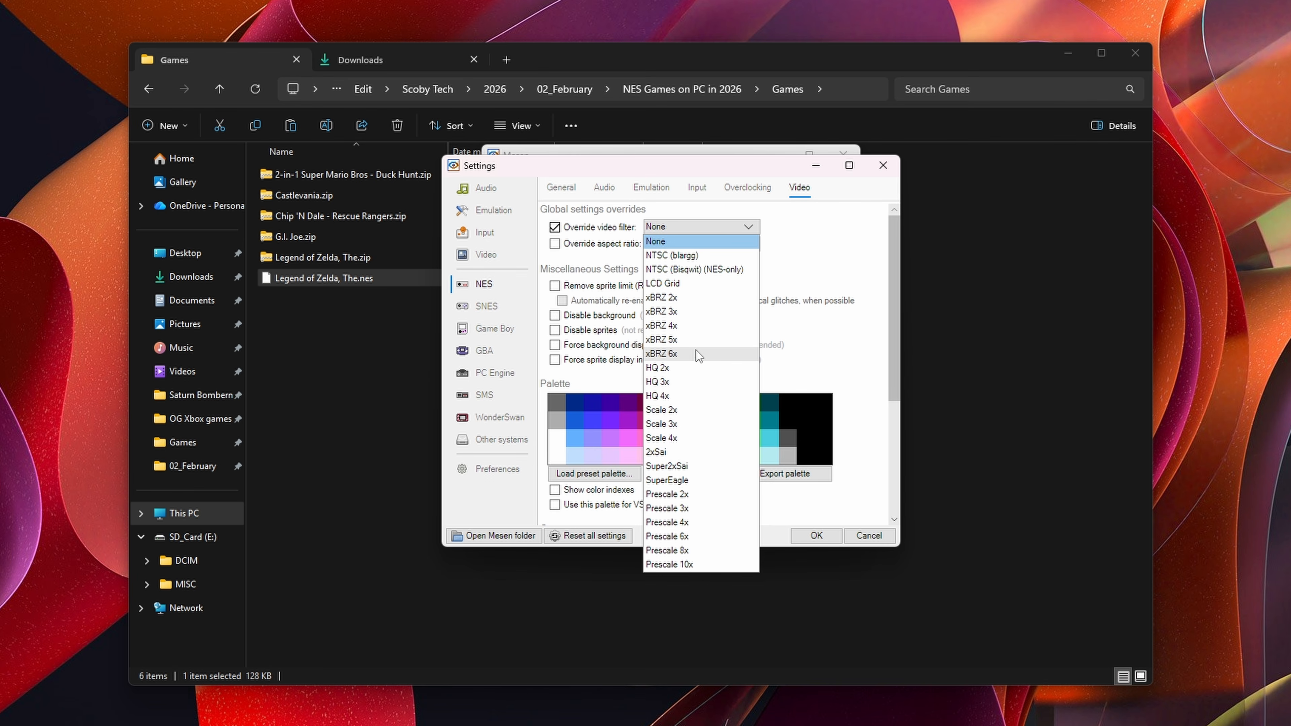
left_click(689, 537)
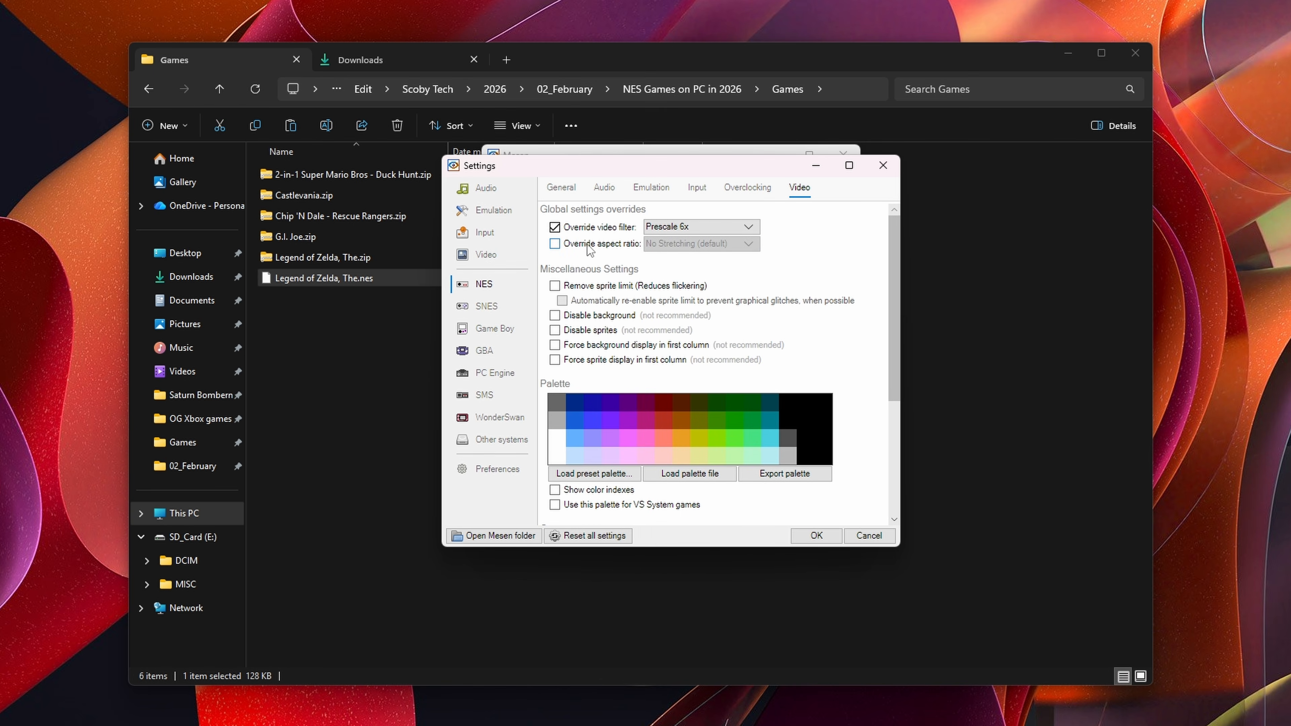
left_click(617, 247)
left_click(707, 245)
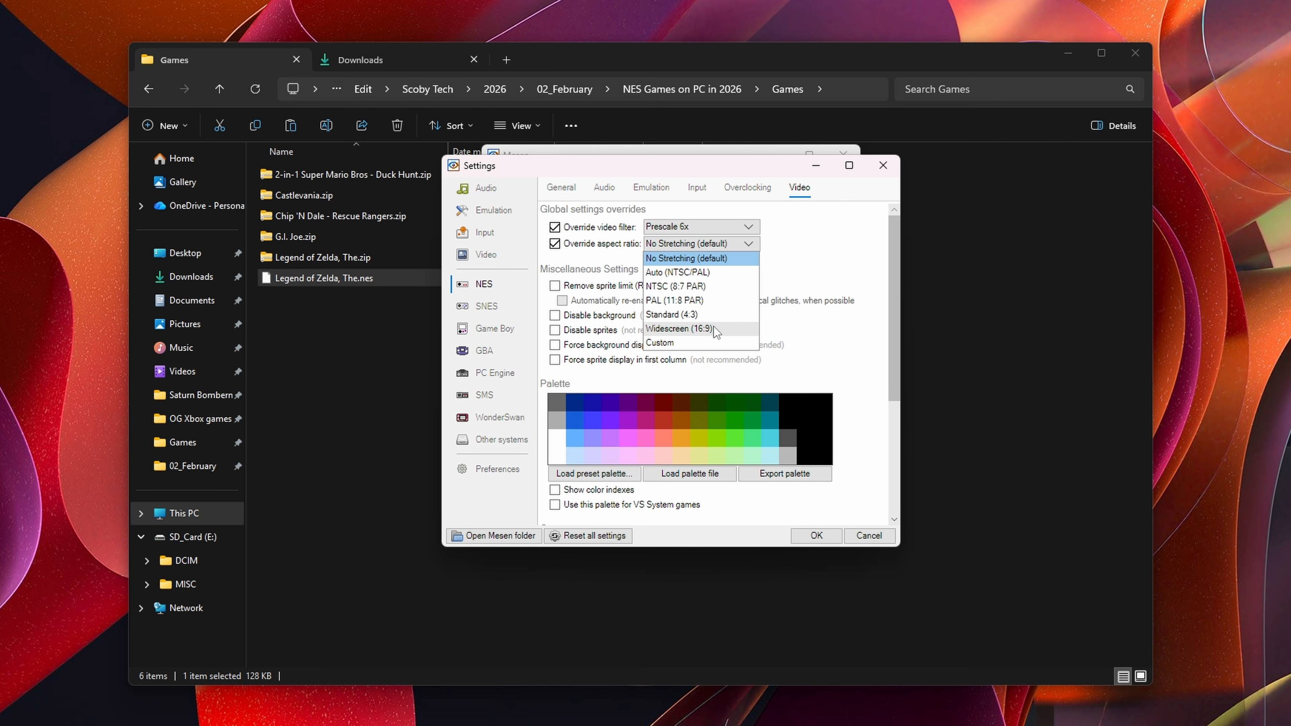
left_click(554, 244)
left_click(555, 243)
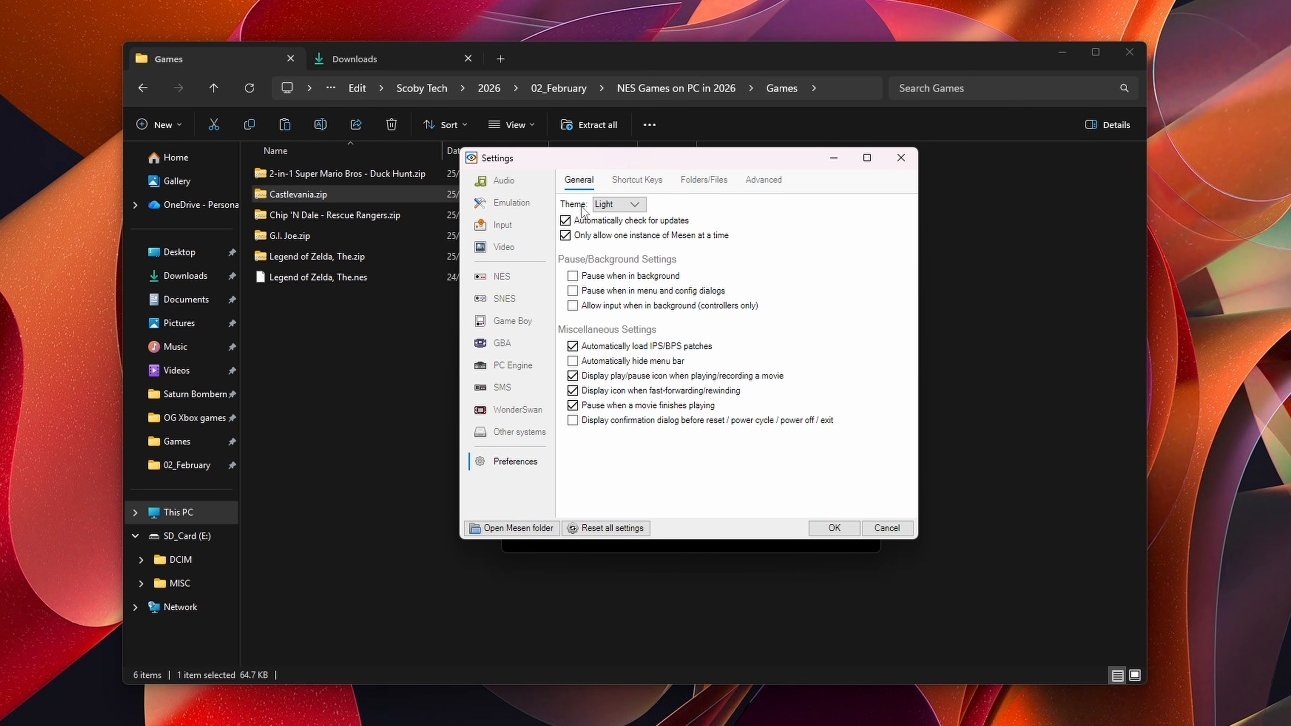
Step: Switch the Mesen preferences theme to Dark and review the shortcut key bindings and advanced preferences
left_click(607, 232)
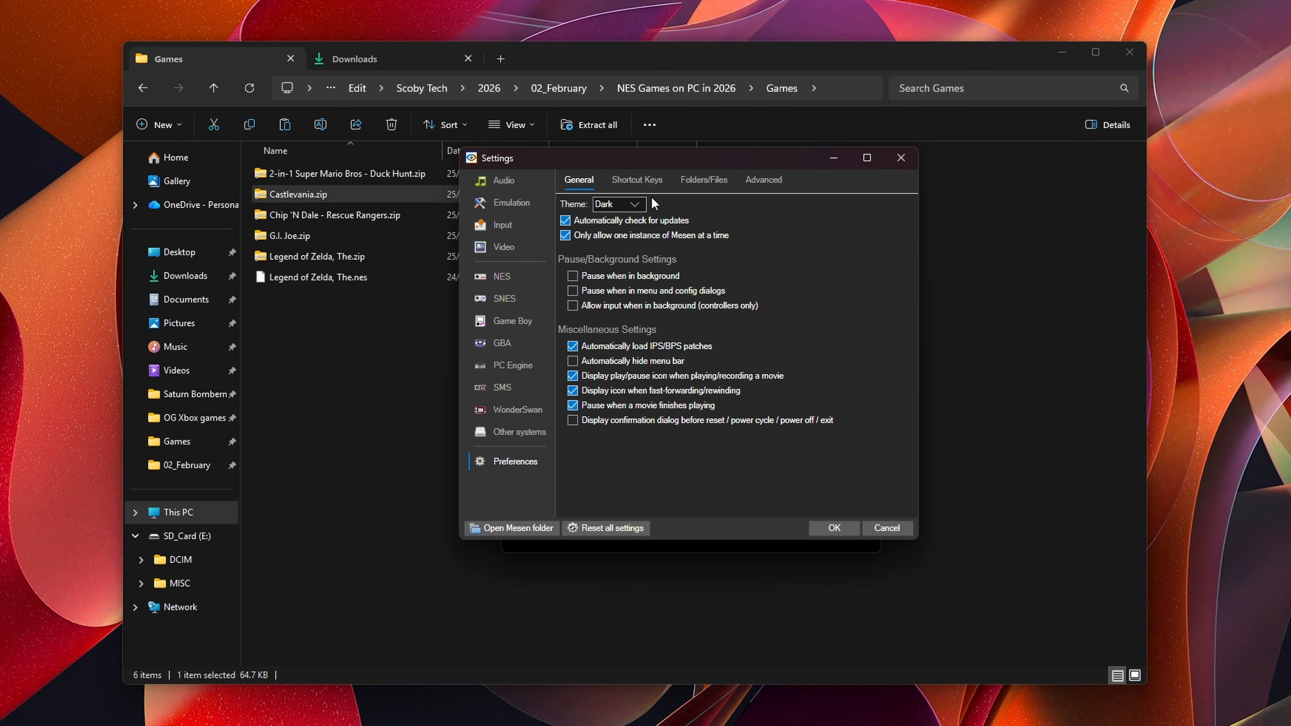
left_click(622, 179)
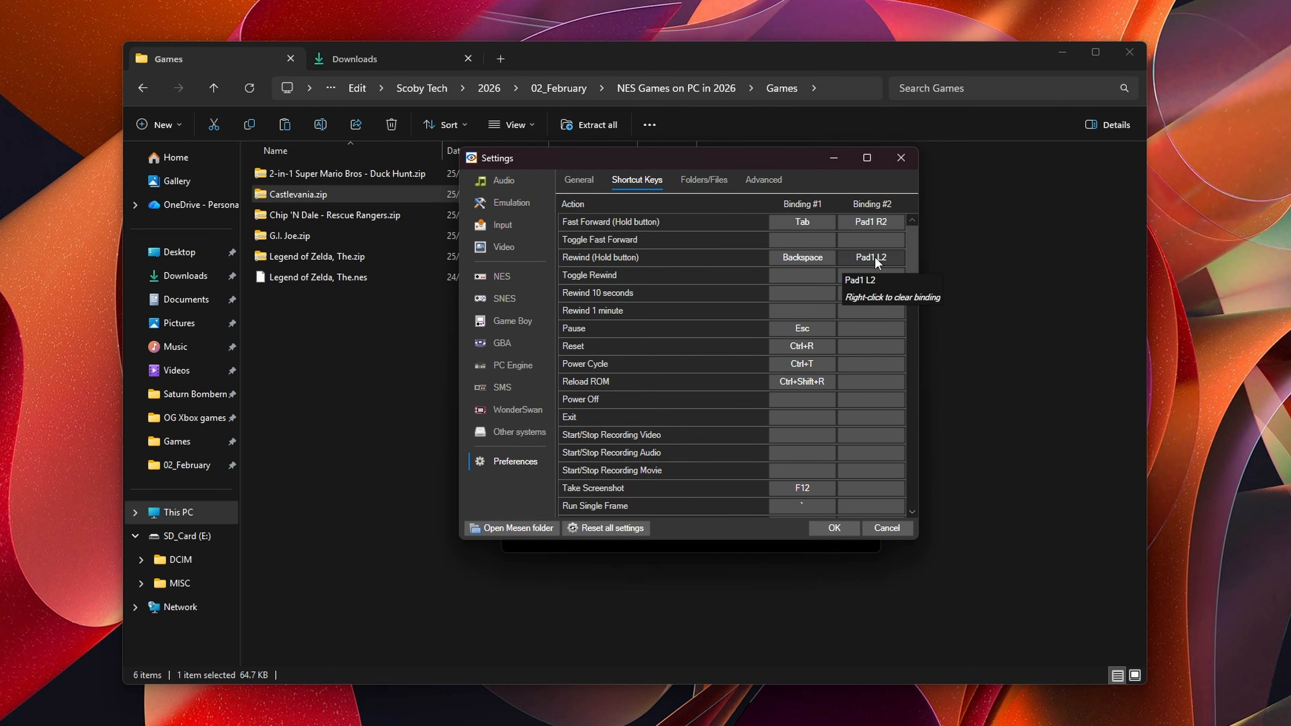
scroll(704, 282, "down", 3)
scroll(742, 356, "up", 2)
scroll(743, 369, "down", 2)
scroll(748, 369, "down", 3)
scroll(706, 362, "up", 5)
scroll(706, 362, "up", 2)
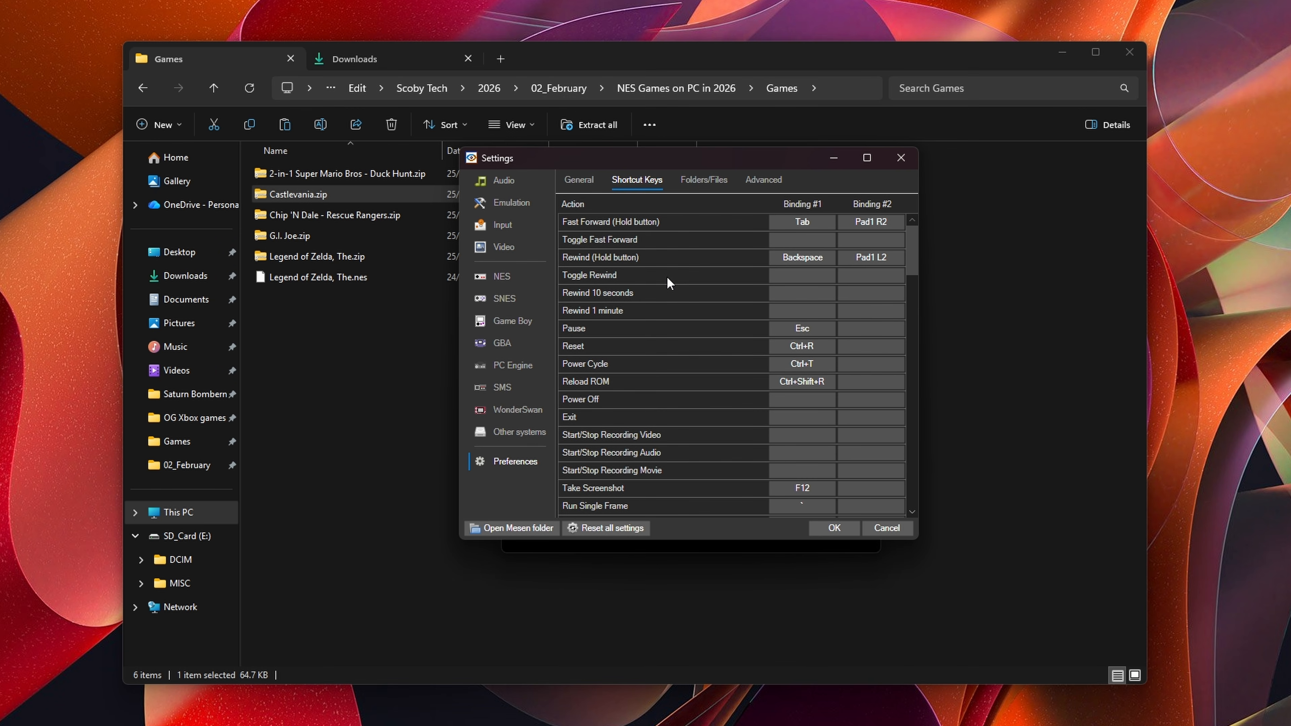
left_click(761, 183)
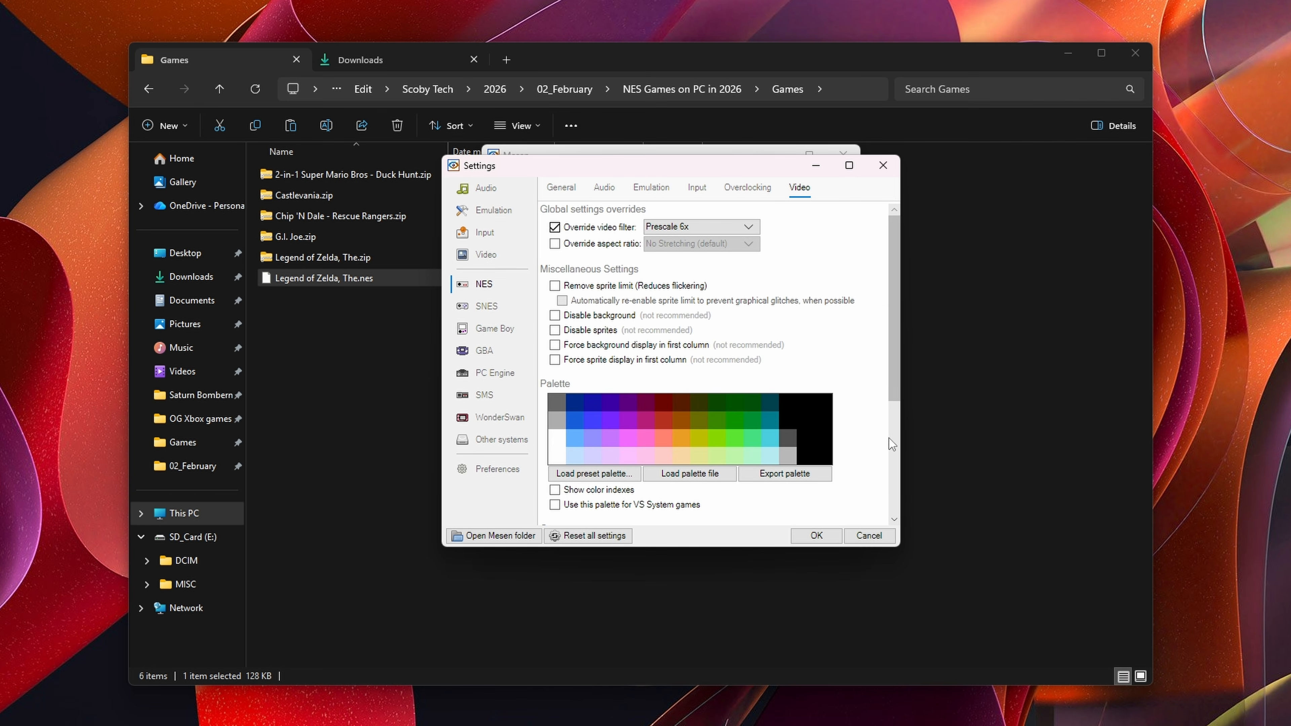
Step: Apply the settings and open Legend of Zelda, The.nes from the Games folder in Mesen
left_click(817, 536)
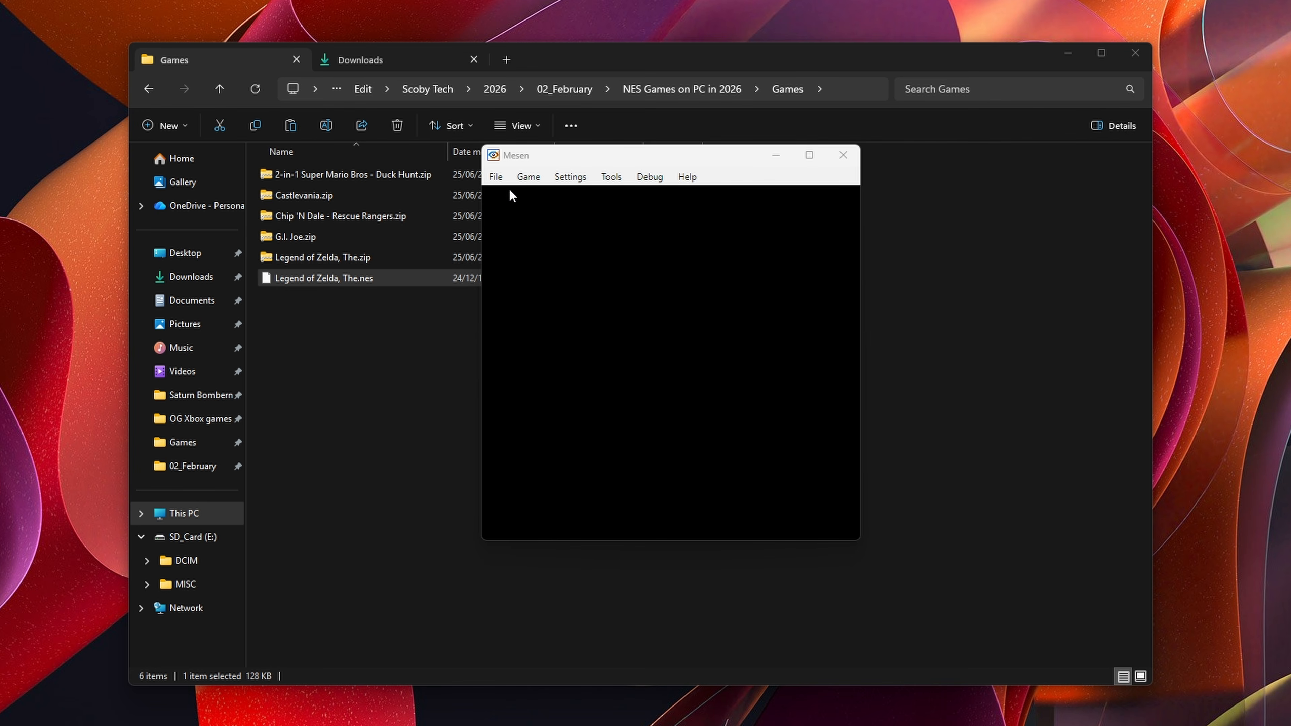
left_click(496, 176)
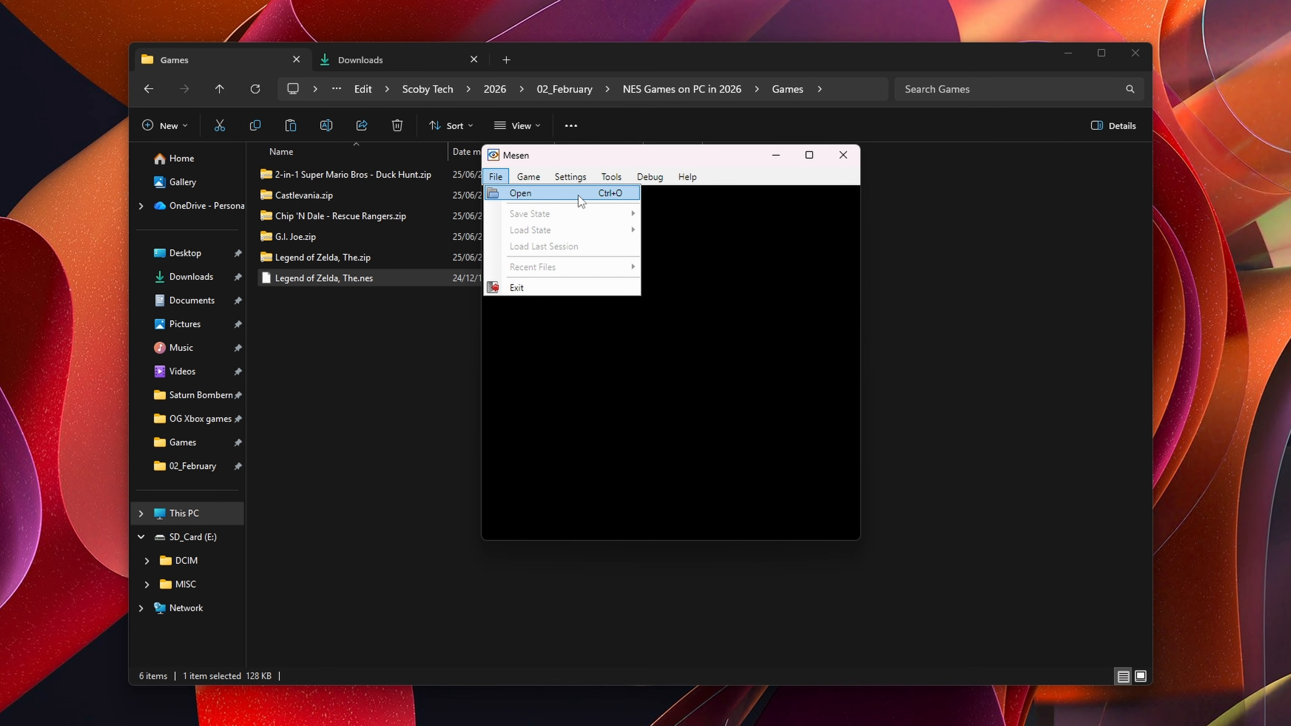
left_click(557, 194)
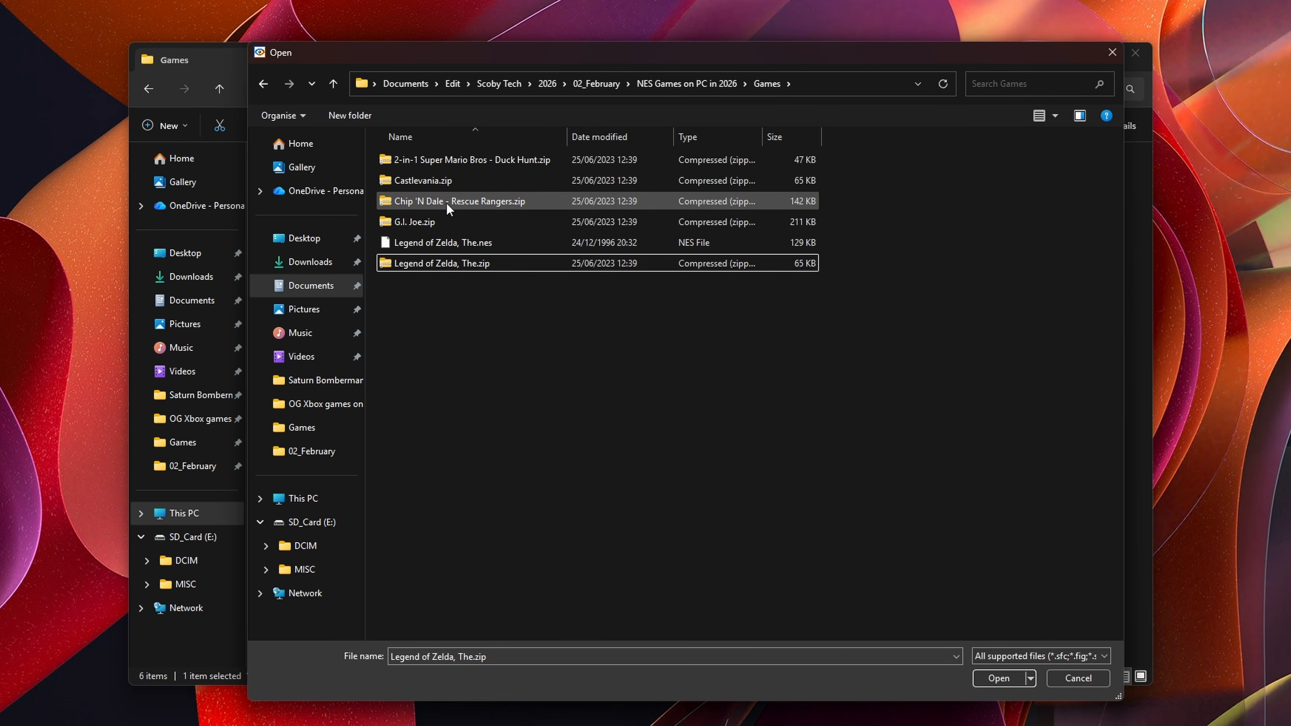
left_click(427, 242)
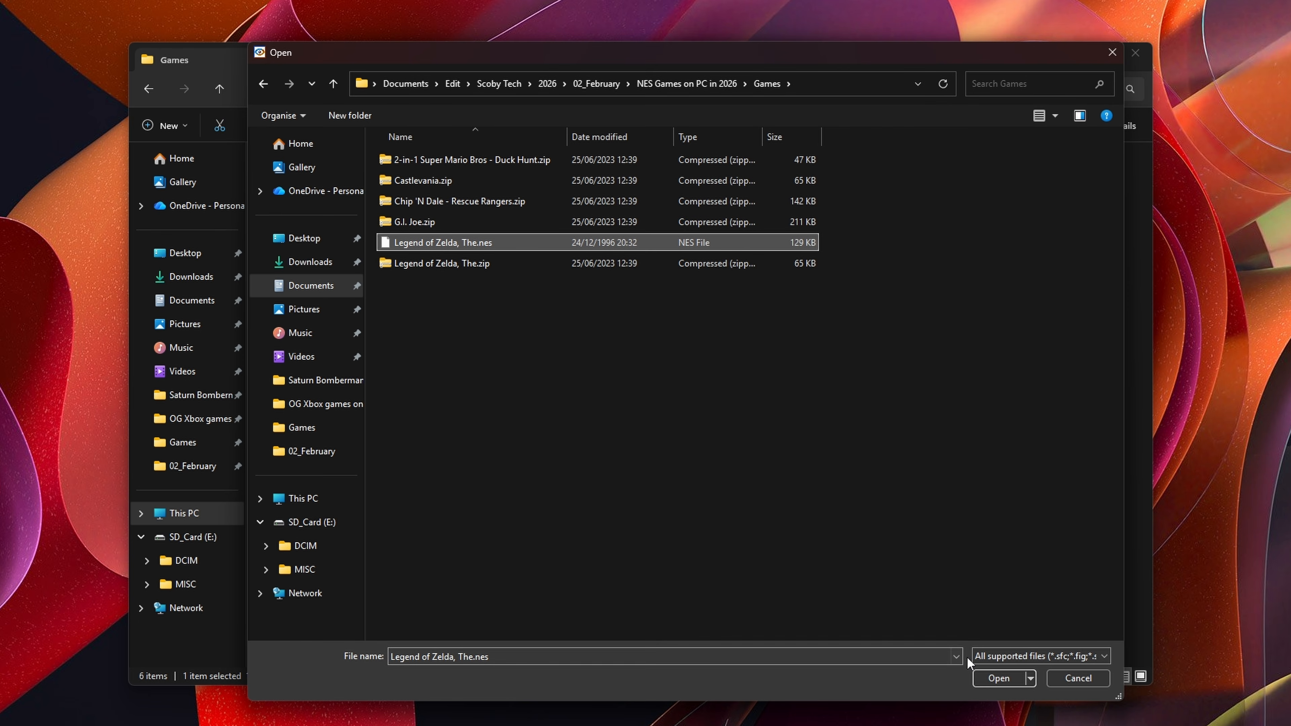
left_click(997, 677)
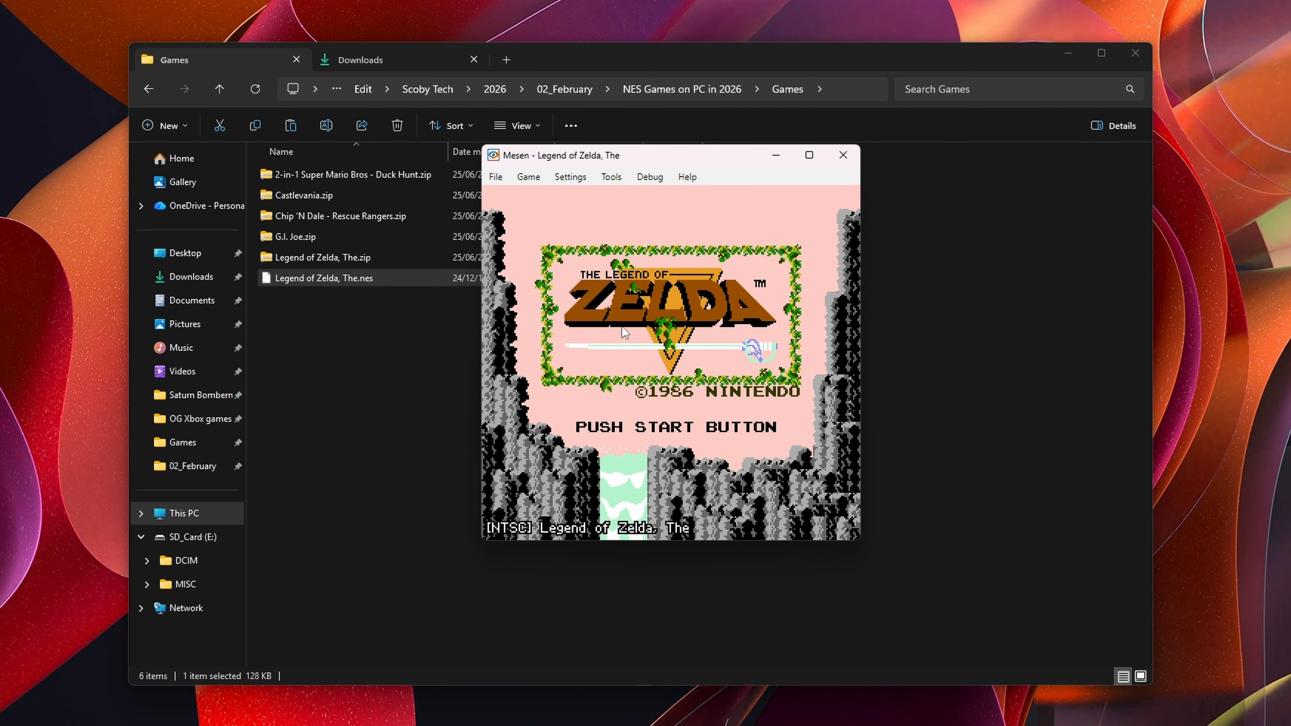
Step: Play the game, moving from the name registration screen into the overworld
mouse_move(655, 157)
left_mouse_down()
mouse_move(658, 181)
mouse_move(671, 161)
left_mouse_up()
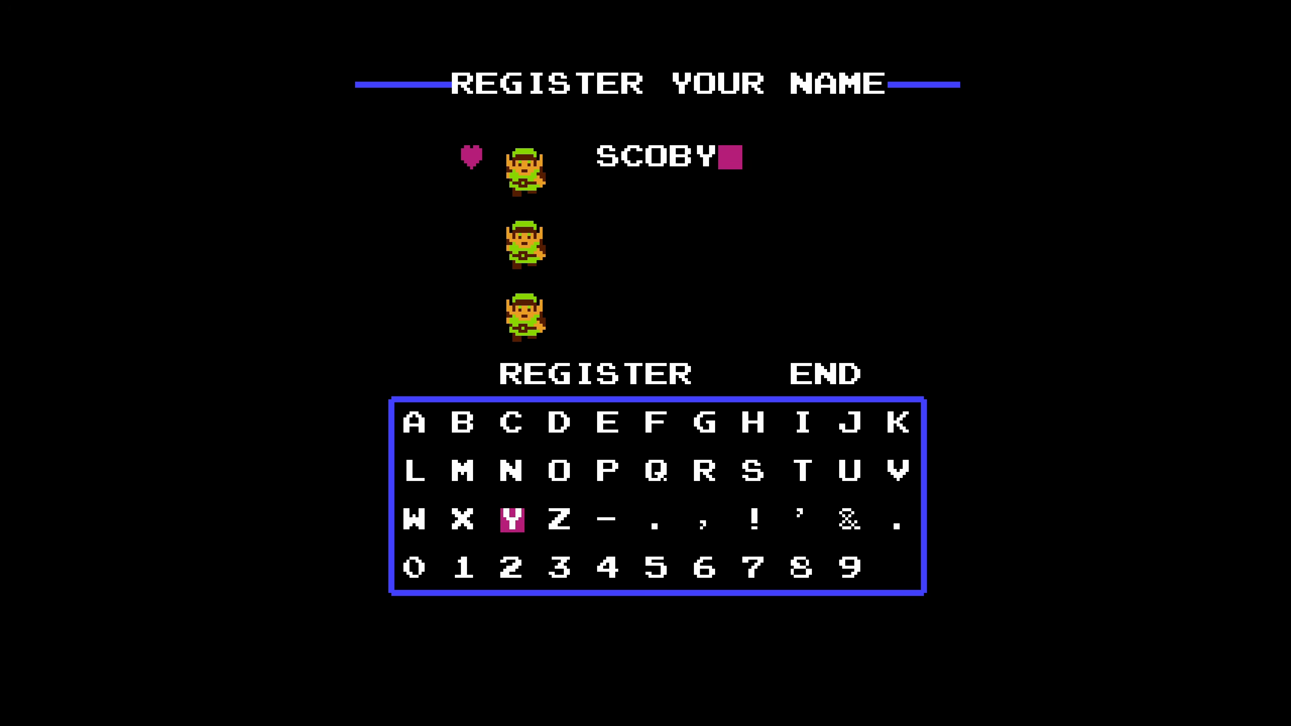
key("Down")
key("Down")
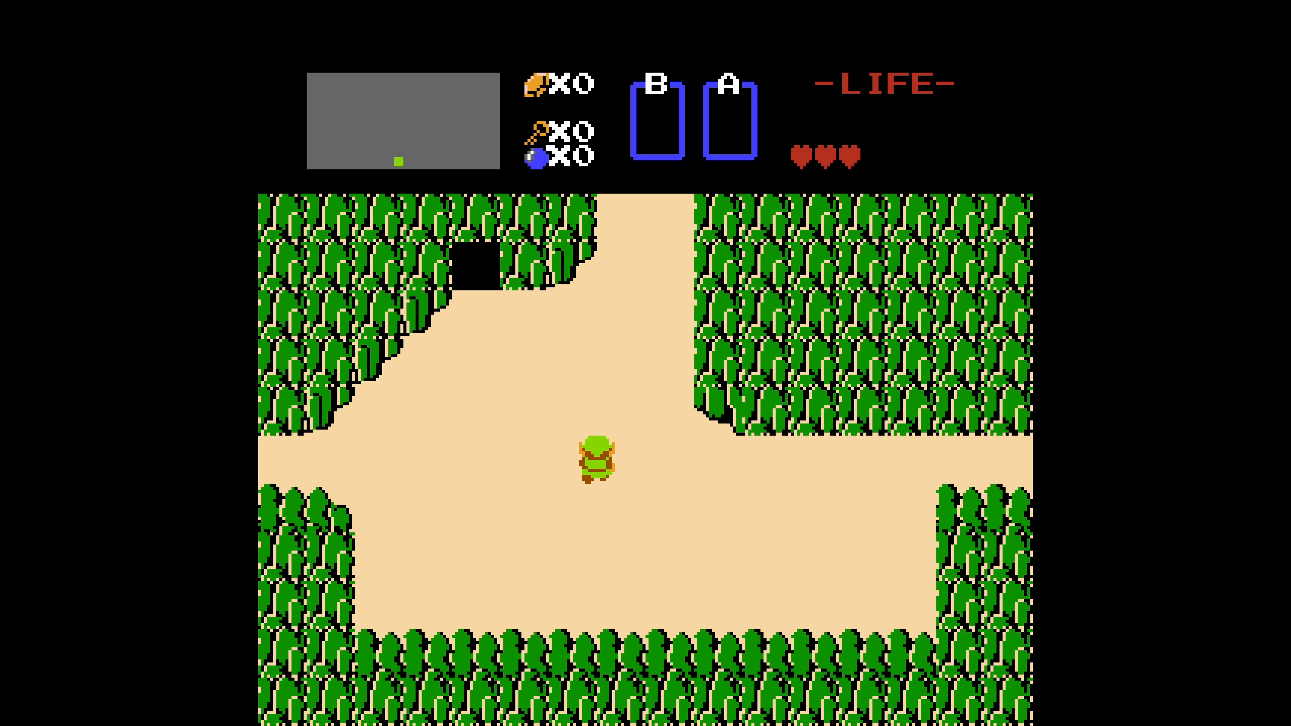